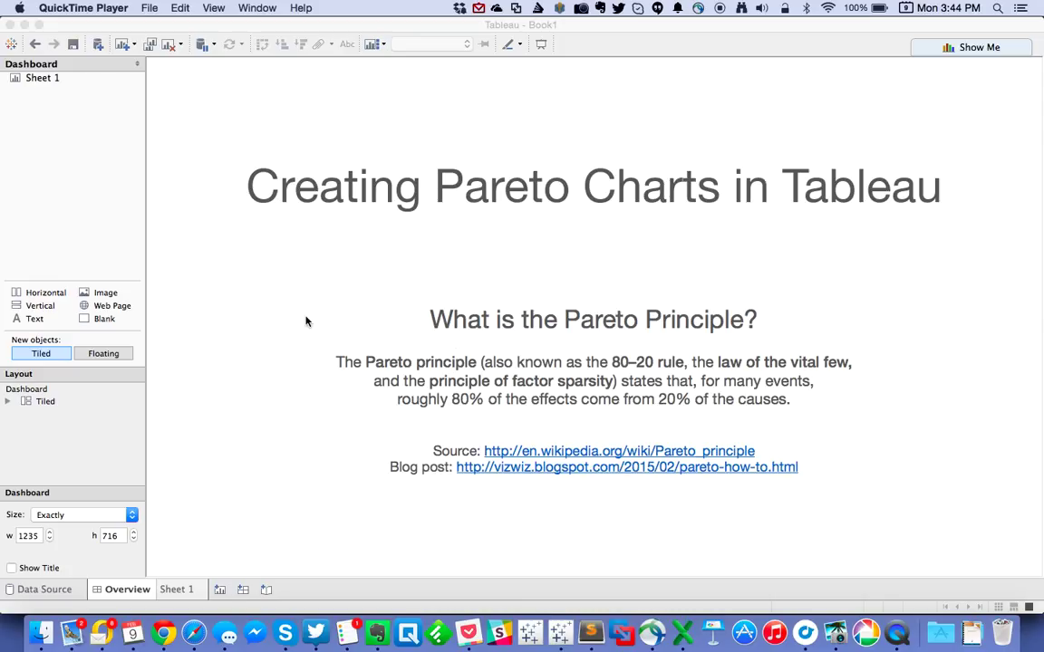
Step: Leave the Overview dashboard and go to the empty Sheet 1 worksheet
click(182, 591)
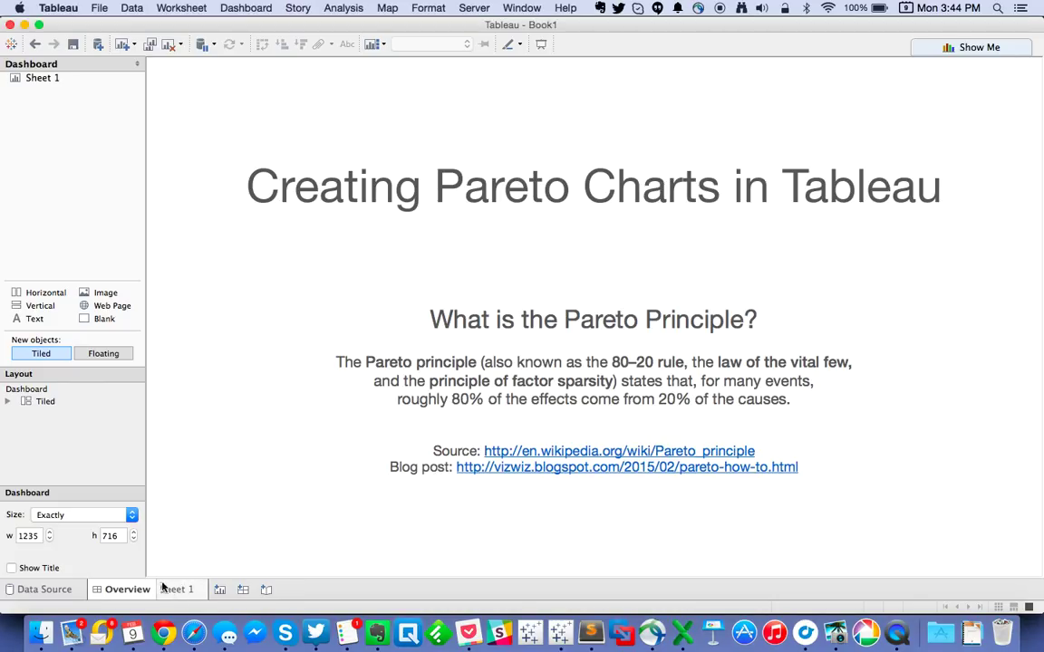
click(180, 590)
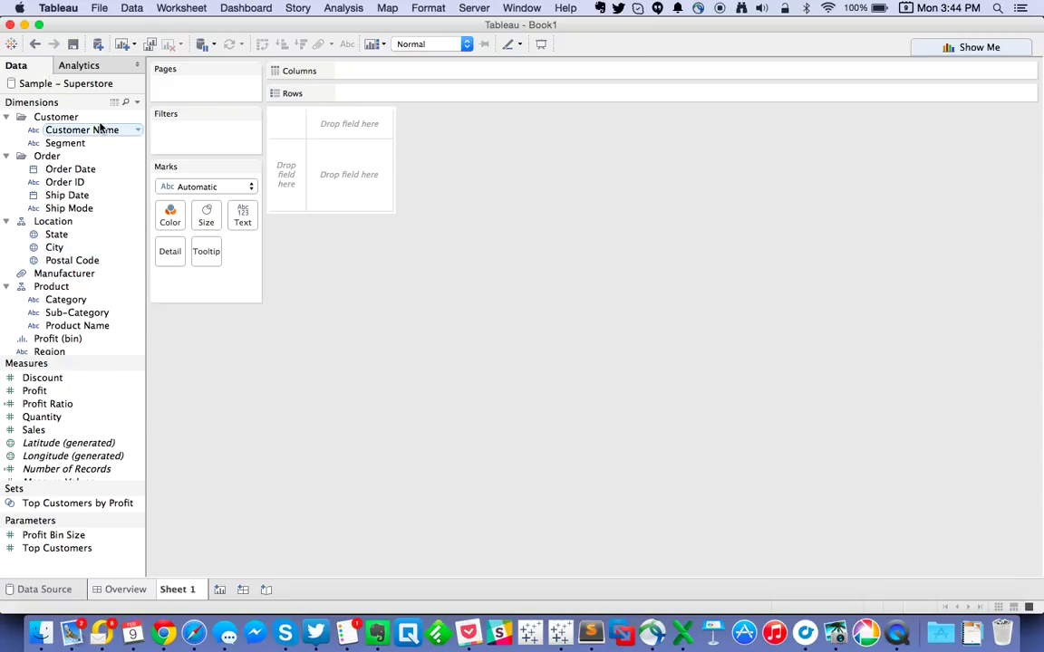
Step: Plot SUM(Profit) by Customer Name as vertical bars, sorted descending, fitted to Entire View
drag(102, 130, 358, 90)
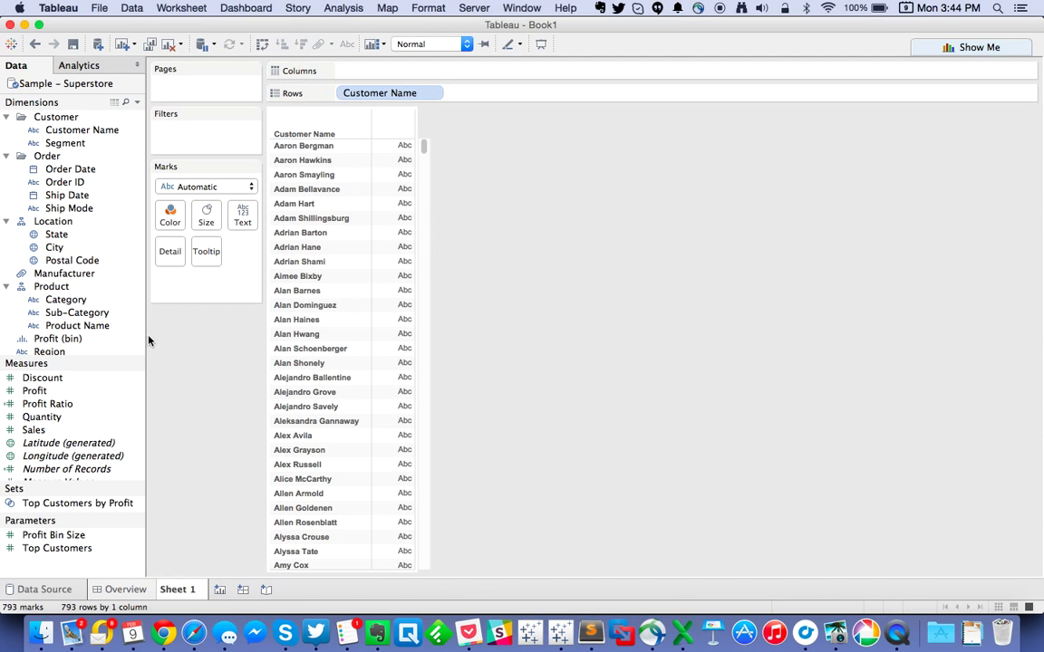
drag(56, 391, 385, 79)
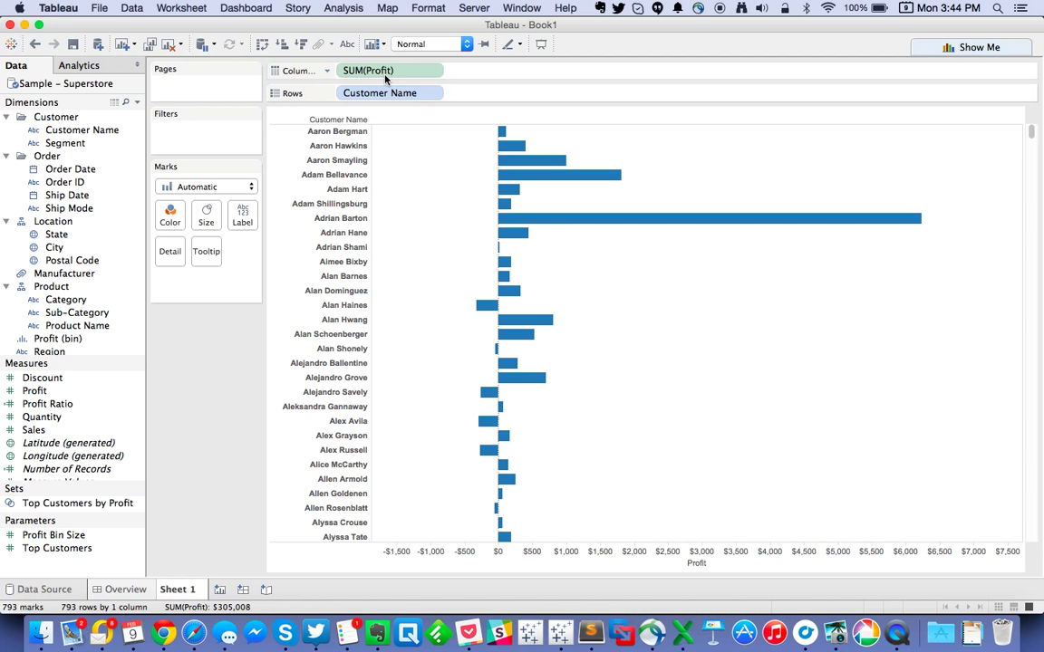
click(261, 44)
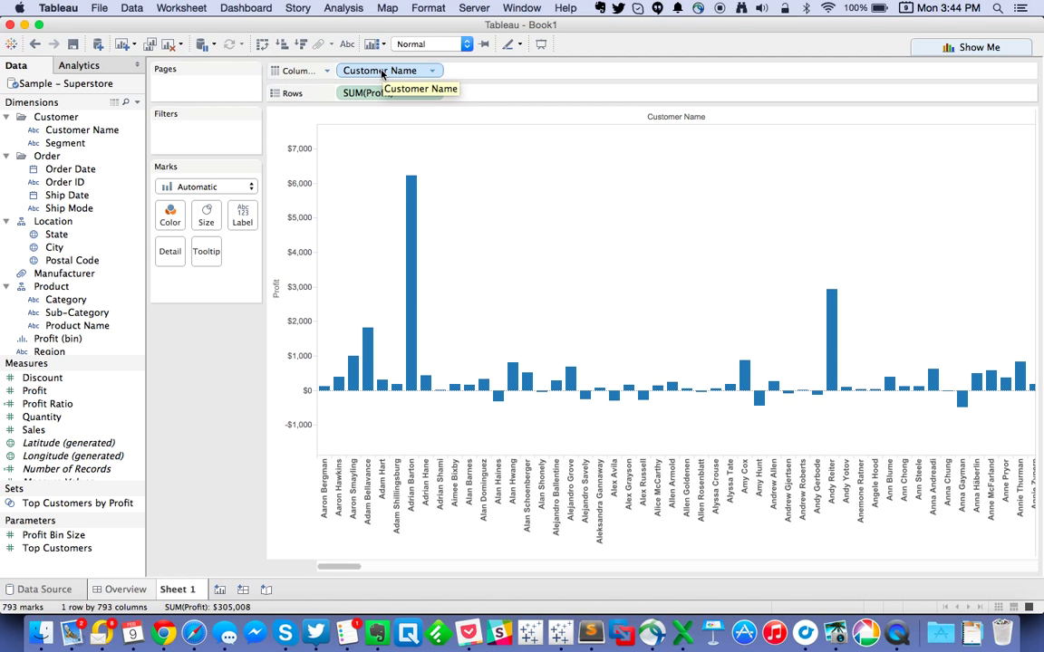
click(302, 44)
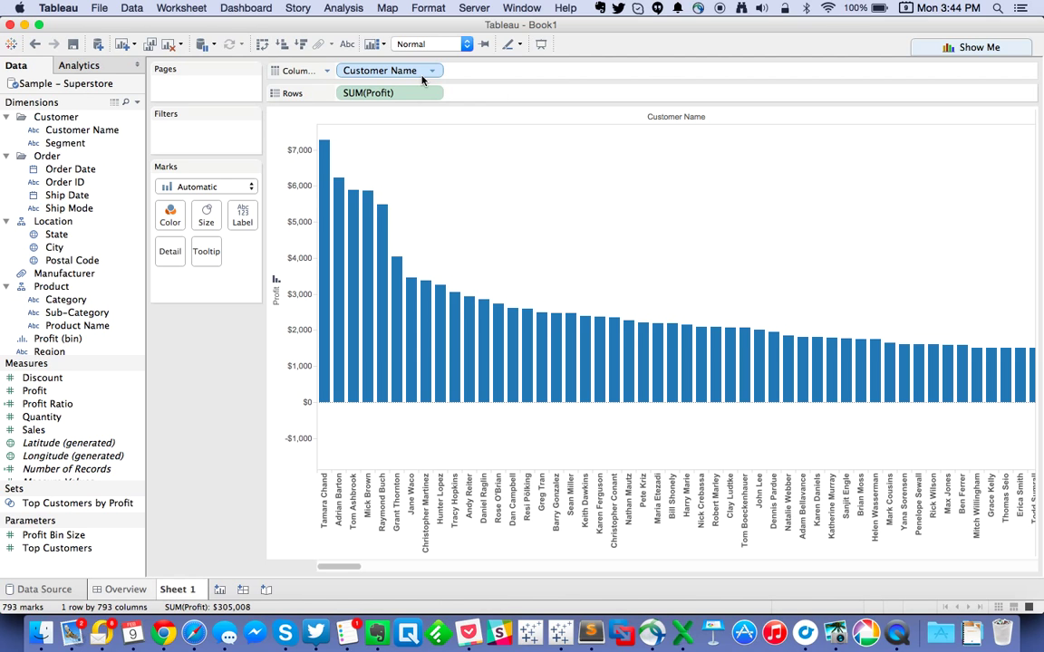
click(423, 43)
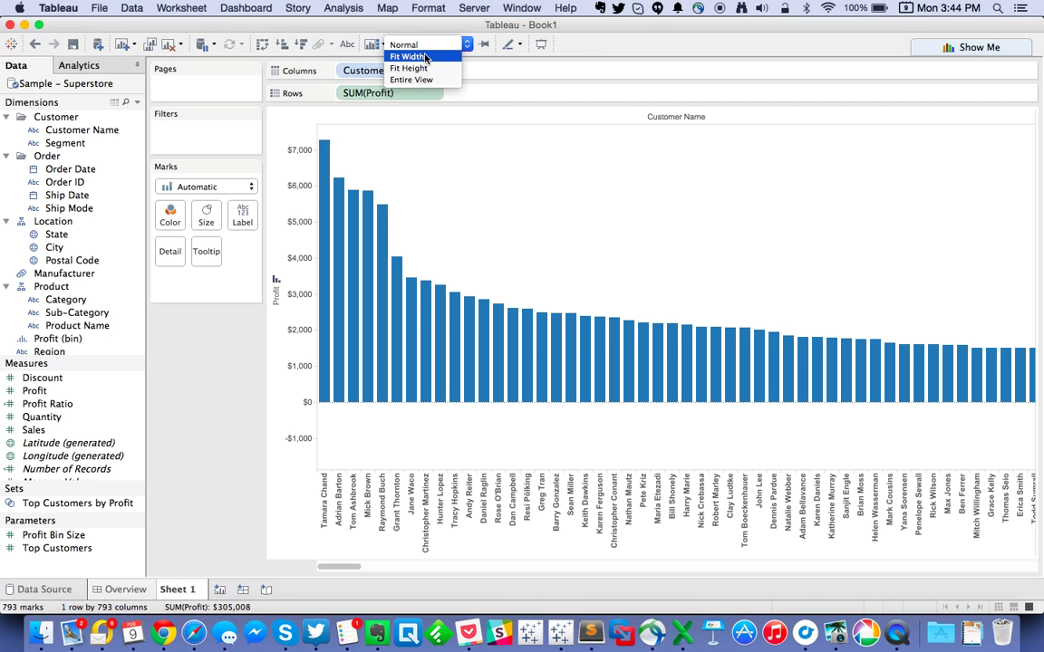
click(422, 79)
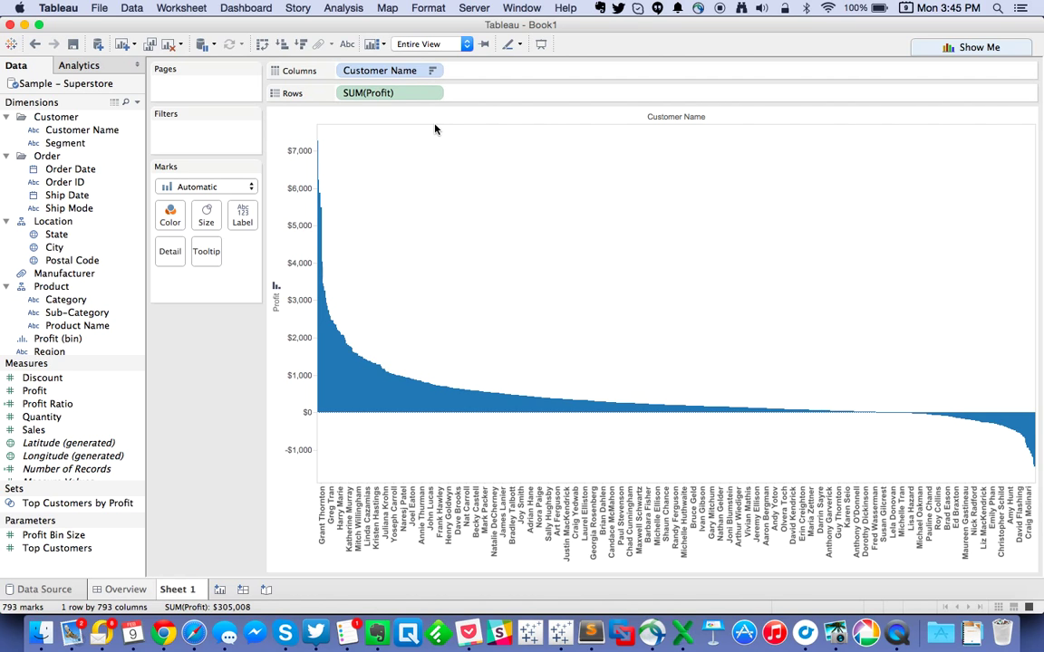
Step: Give SUM(Profit) a Running Total table calculation with a secondary Percent of Total
right_click(394, 95)
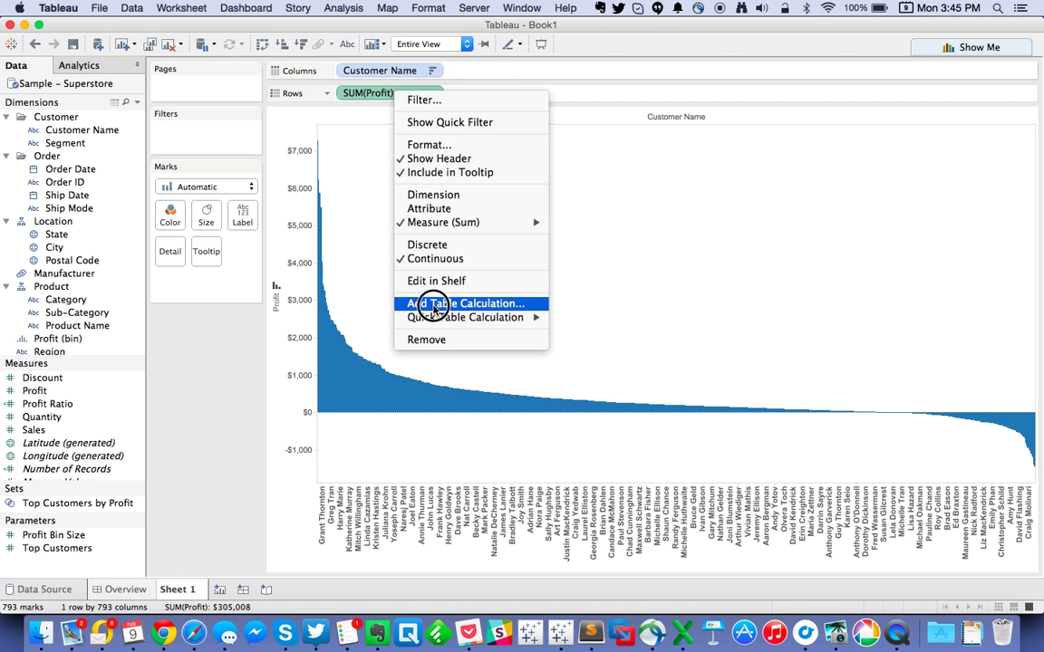
click(435, 303)
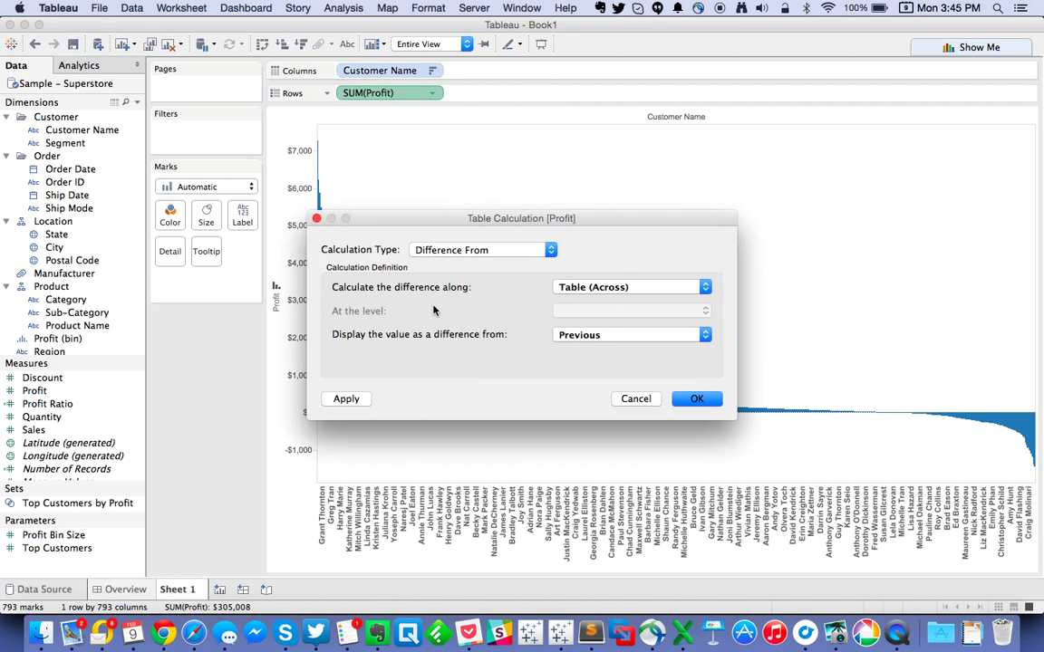
click(448, 255)
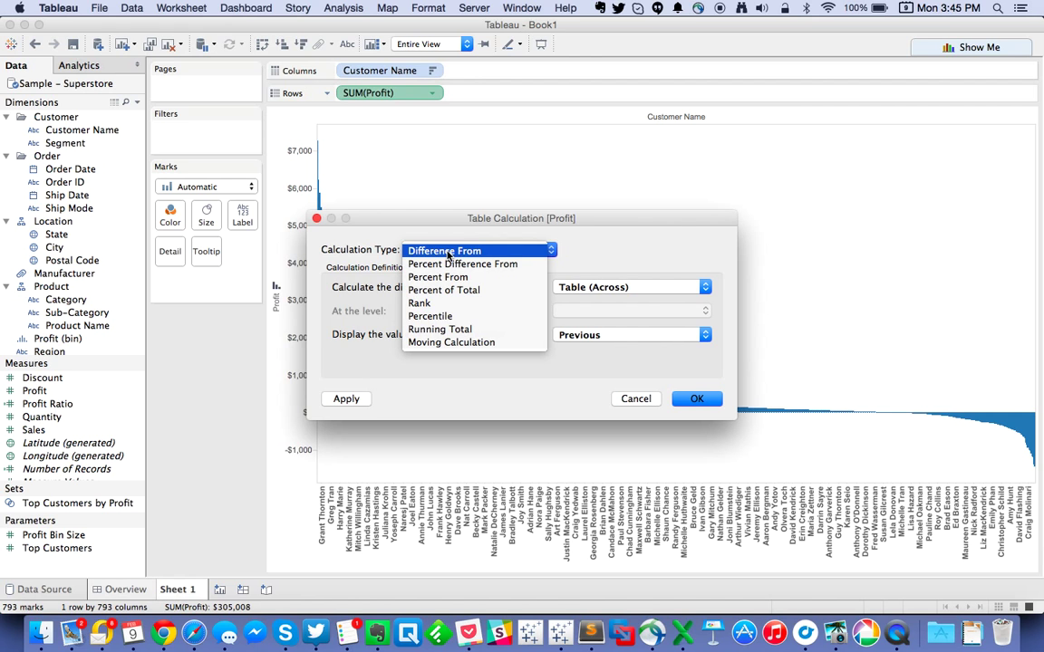
click(453, 329)
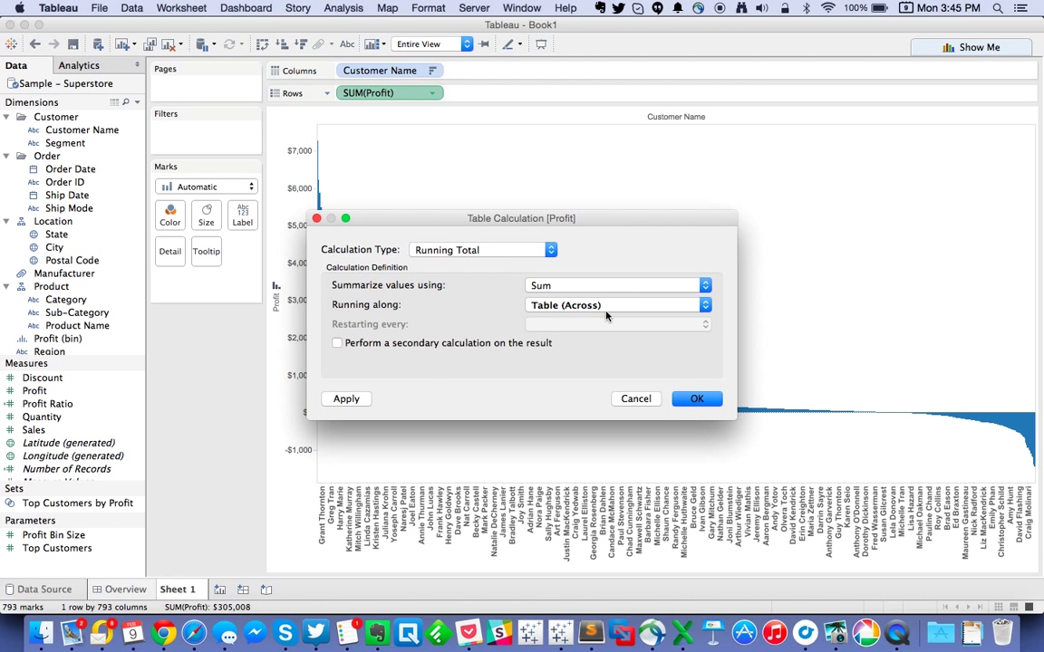
click(438, 348)
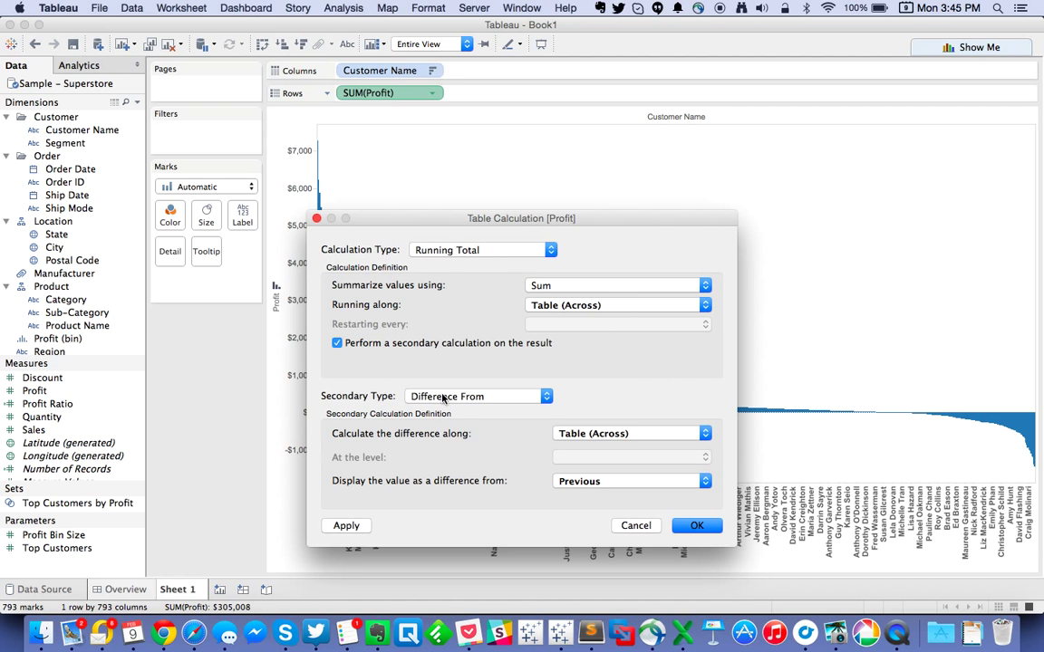
click(443, 397)
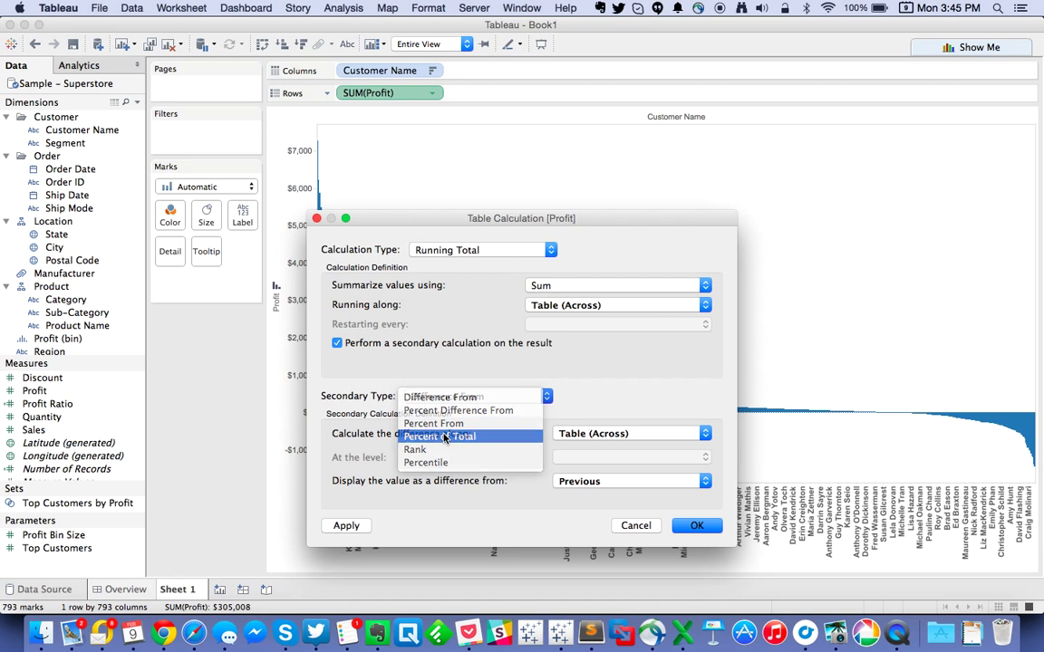
click(434, 435)
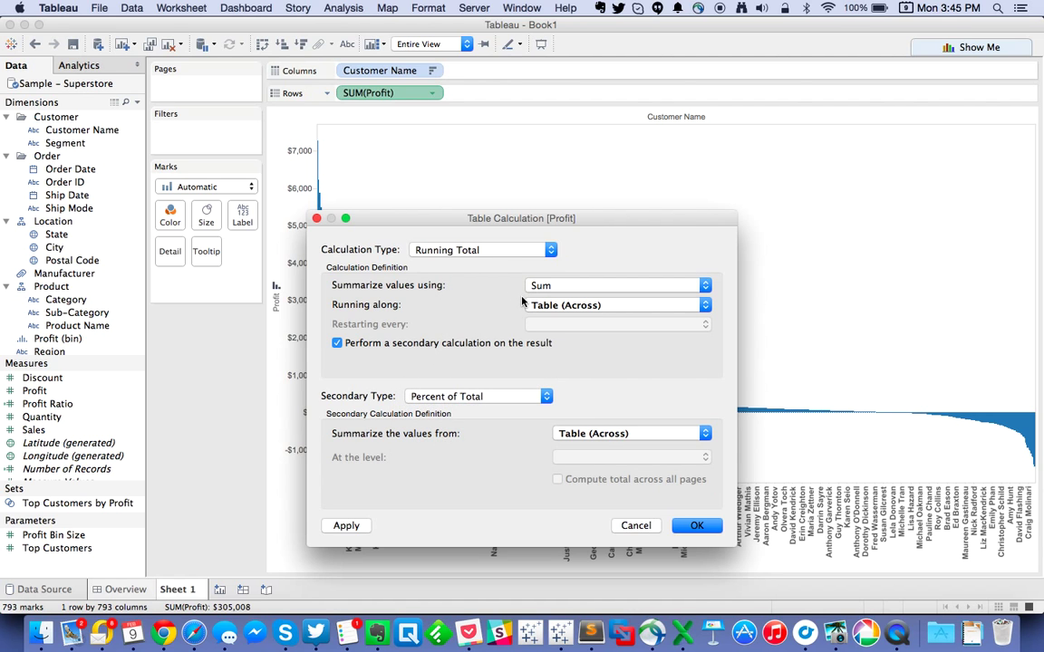
click(694, 524)
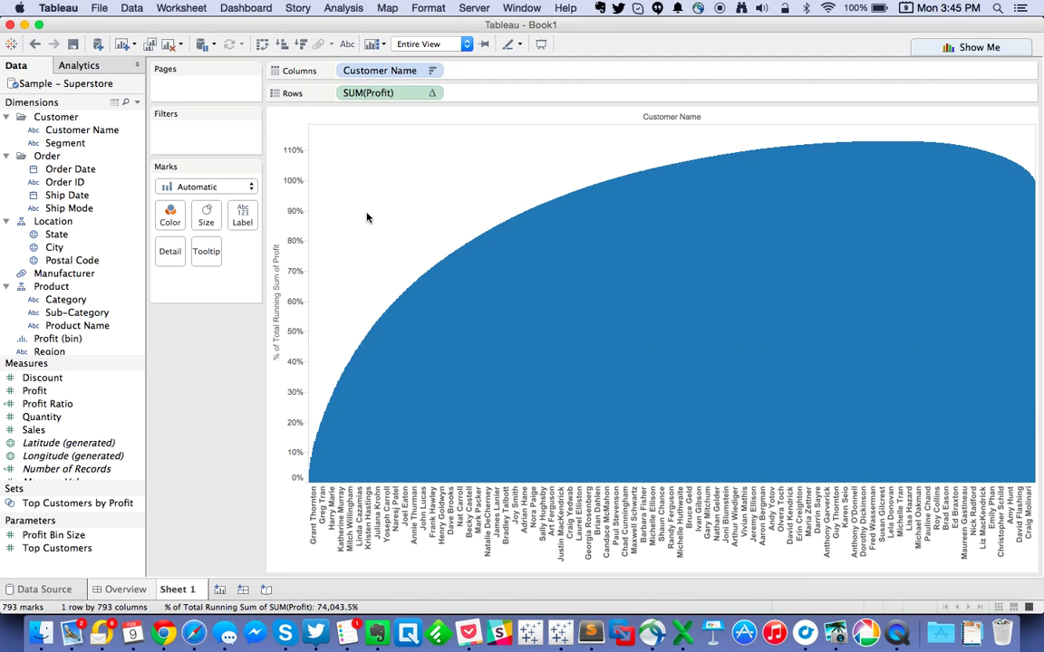
Step: Add a constant 0.8 reference line with no label to the percentage axis
right_click(292, 279)
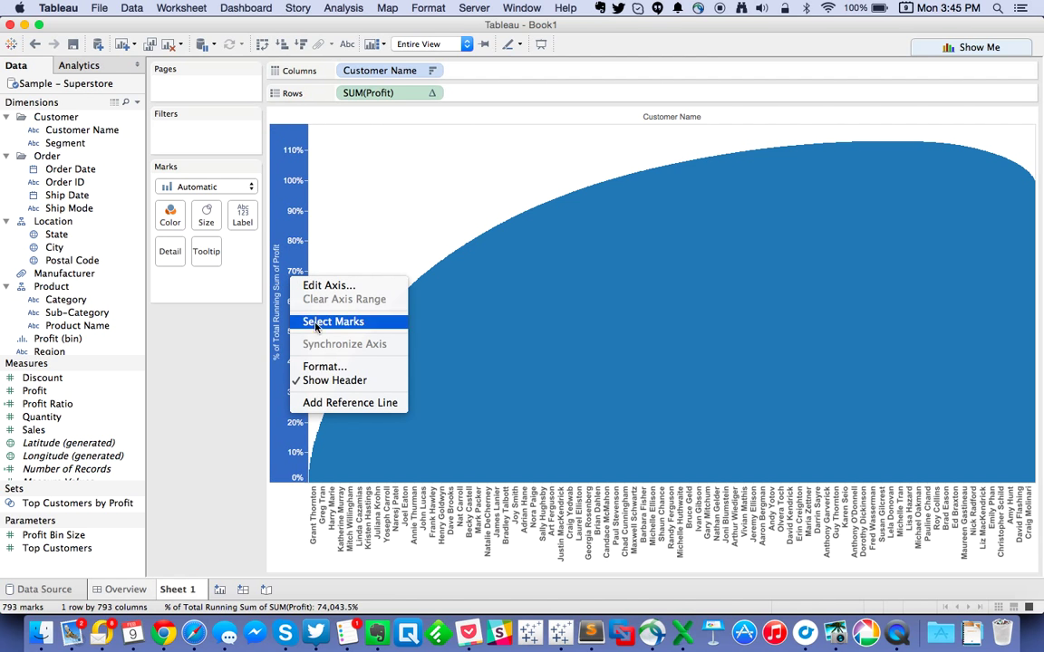
click(322, 402)
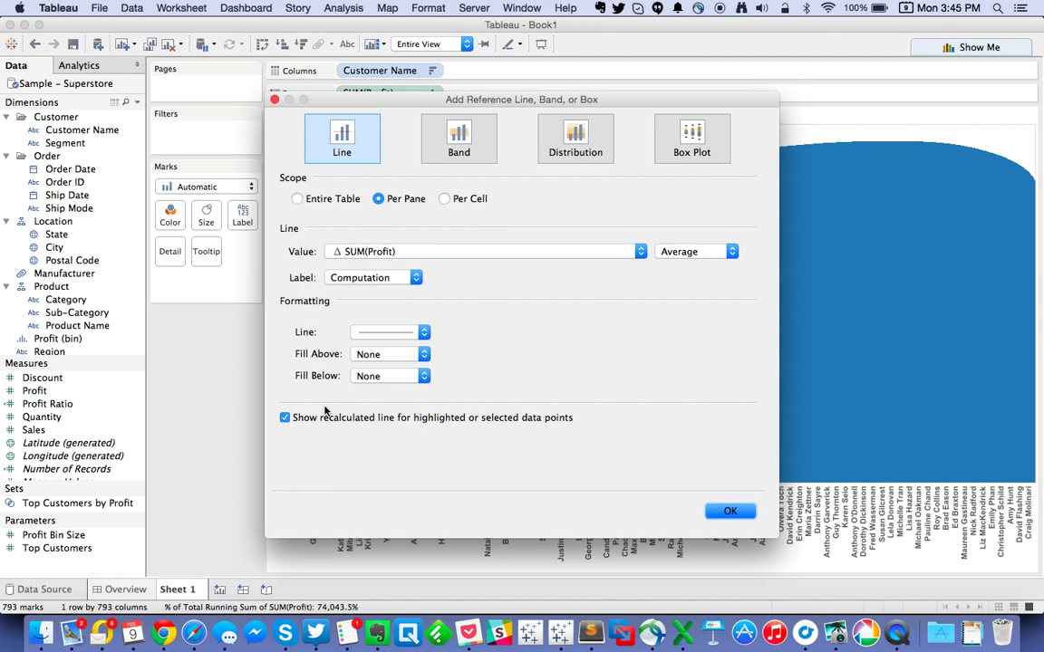
click(730, 251)
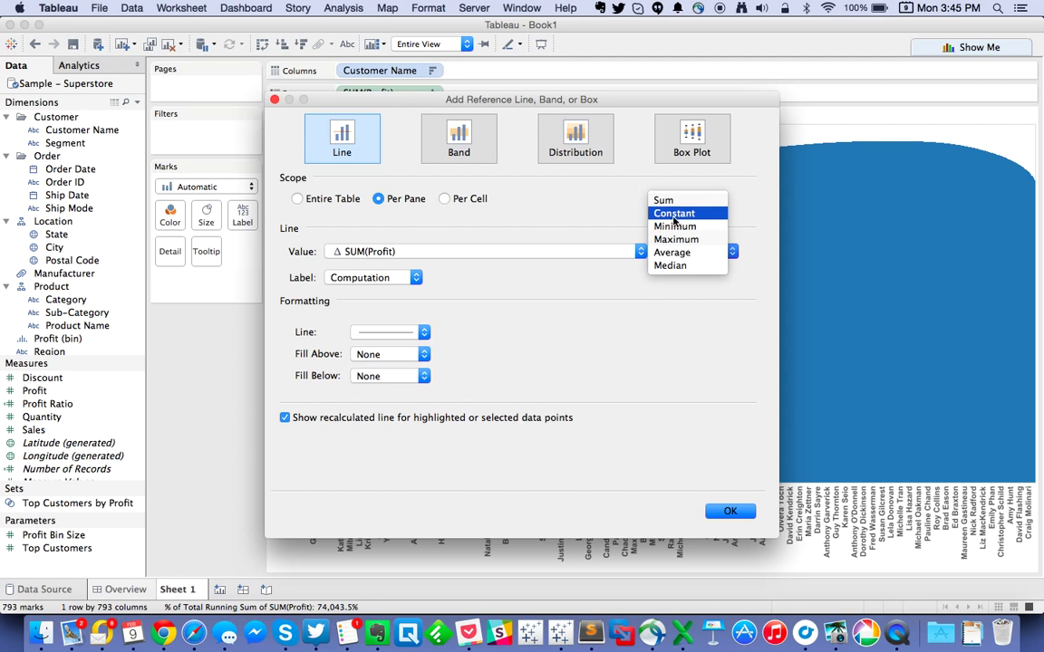
click(673, 215)
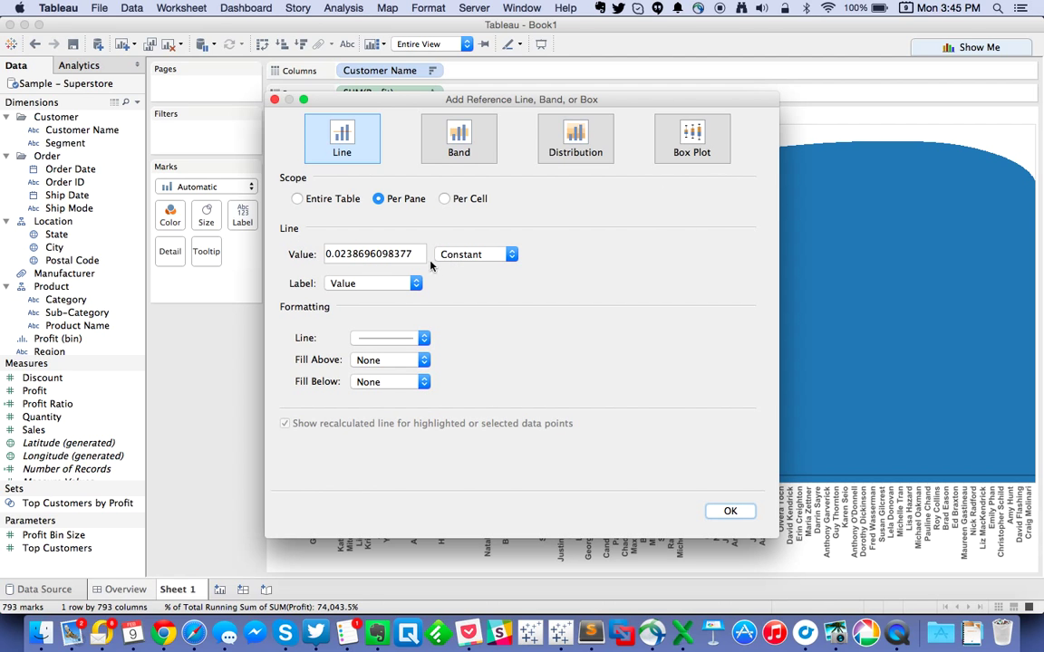
drag(324, 254, 430, 256)
text(0.8)
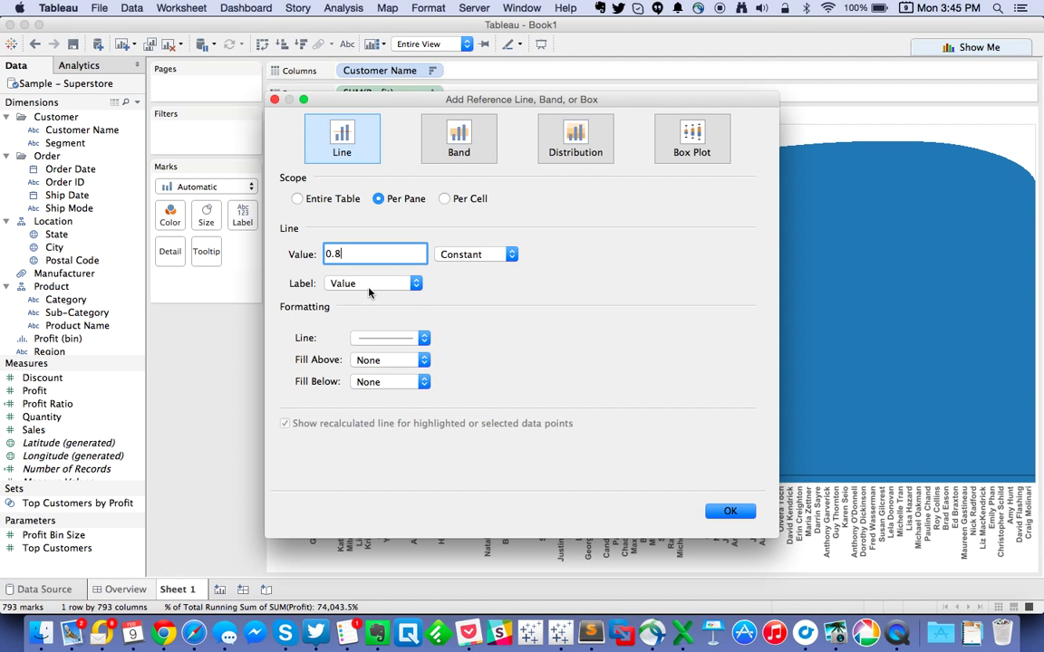
click(371, 283)
click(363, 270)
click(734, 511)
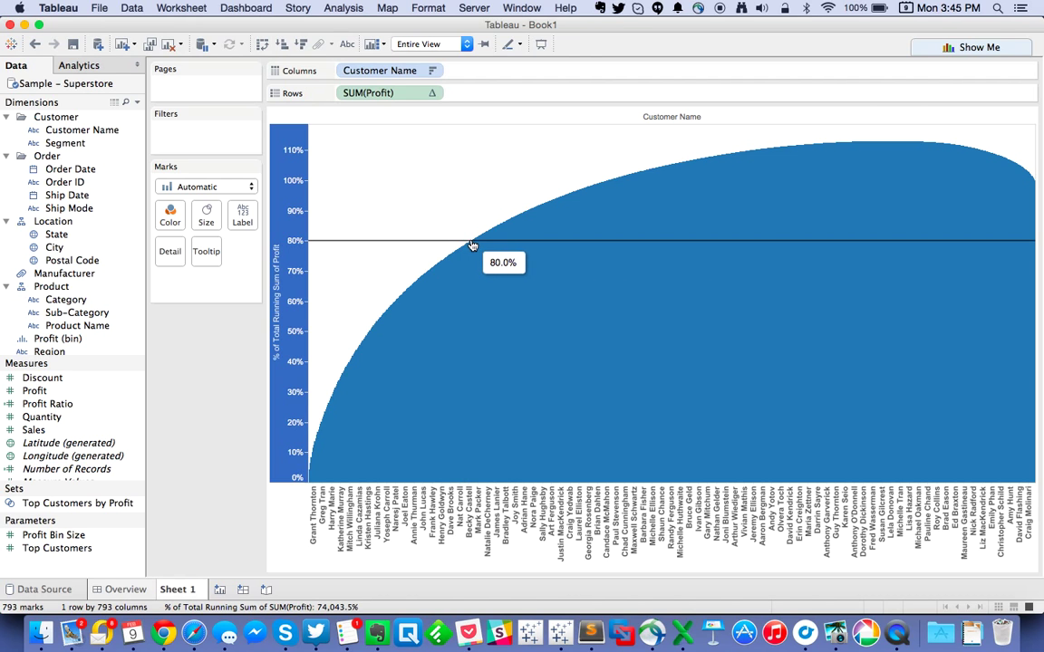
Step: Rename the Sheet 1 tab to 'Simple' and duplicate it as Sheet 2
mouse_move(472, 247)
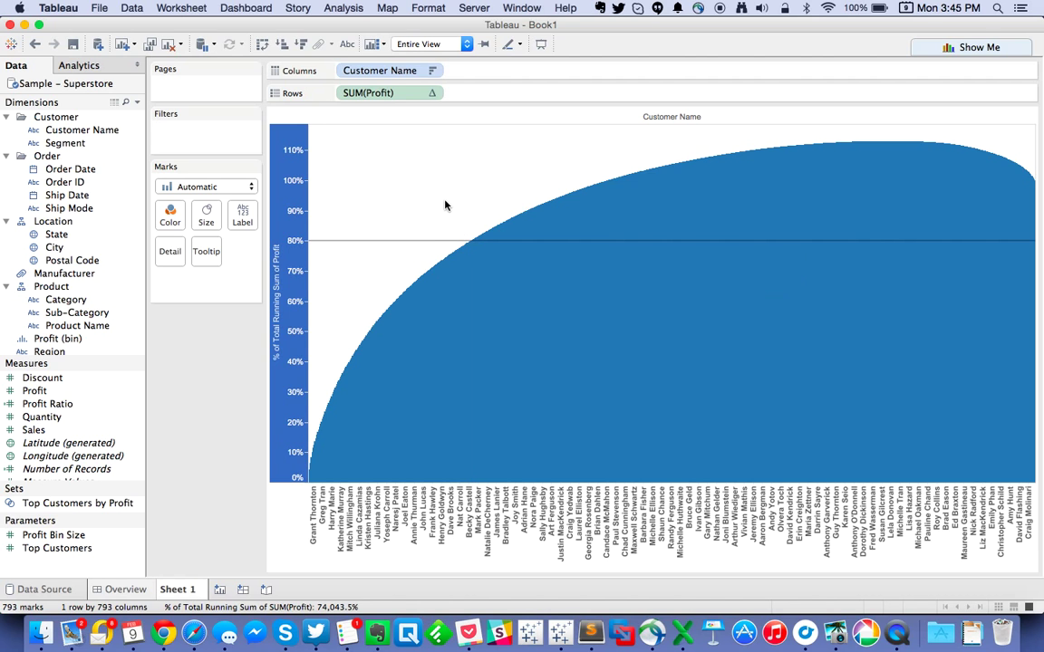
double_click(179, 590)
text(Simple)
key(BackSpace)
key(BackSpace)
key(BackSpace)
key(BackSpace)
key(BackSpace)
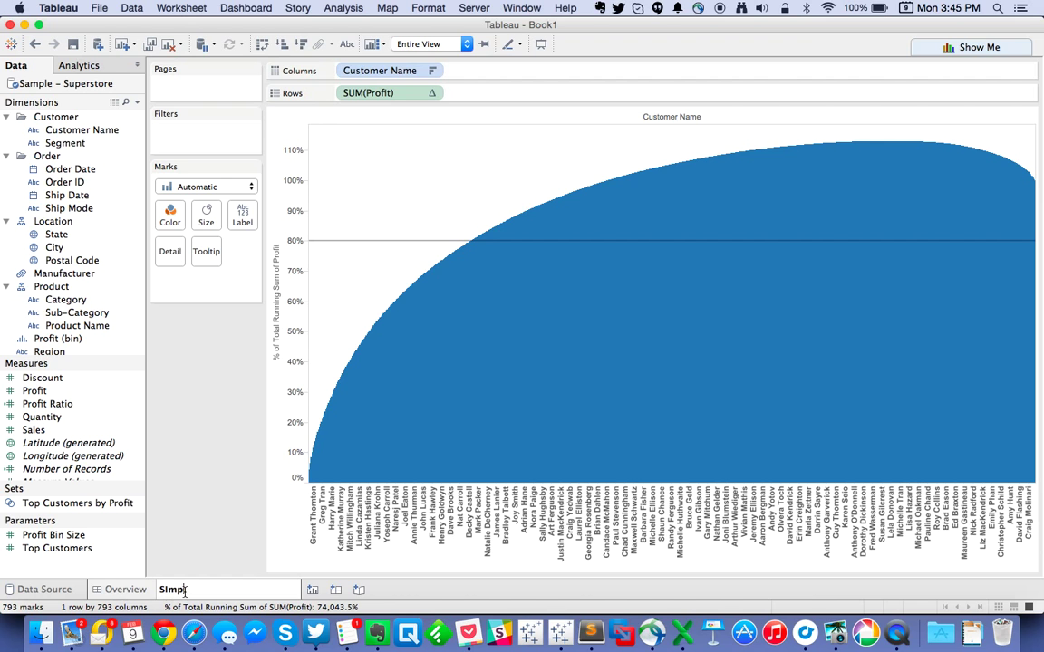
text(imple)
key(Return)
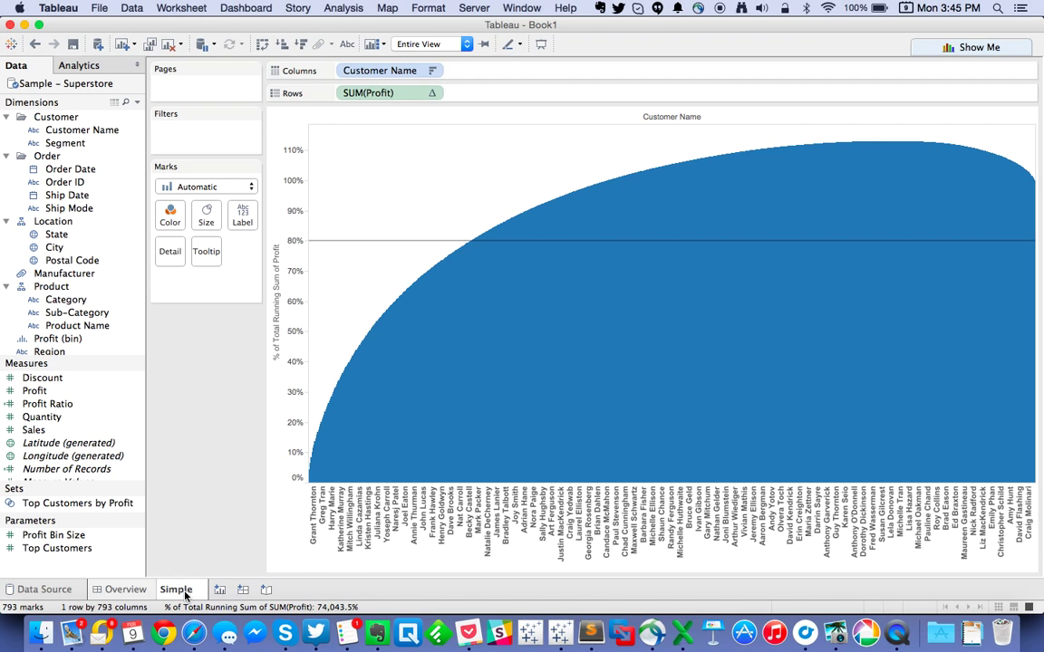
right_click(176, 590)
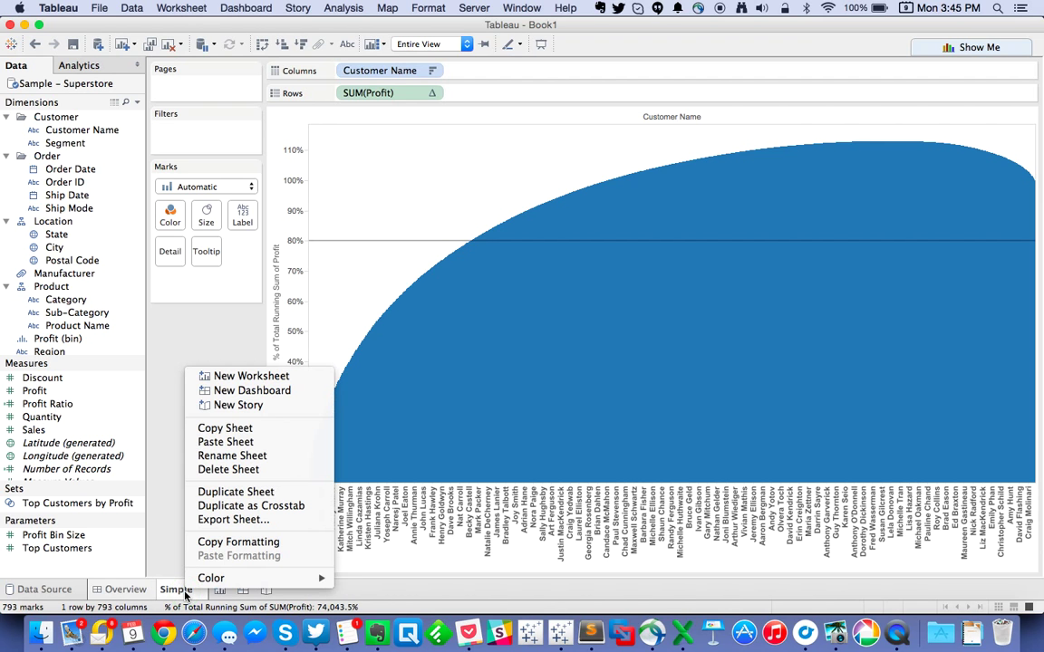
click(213, 493)
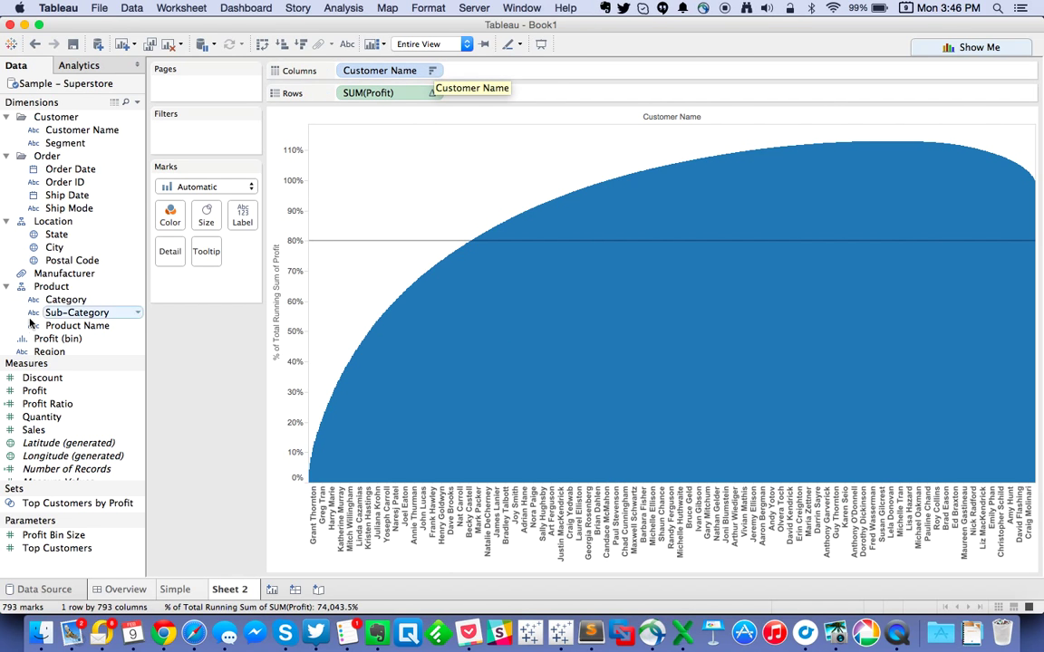
Step: Add Customer Name to Detail on the Marks card for one bar per customer
drag(85, 134, 166, 258)
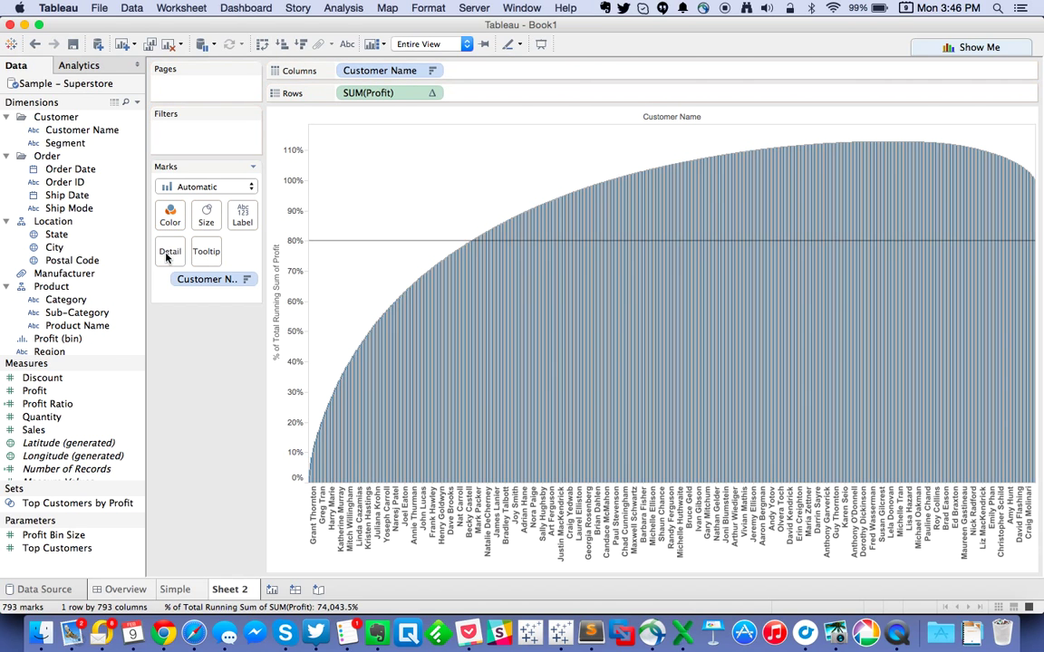
right_click(403, 73)
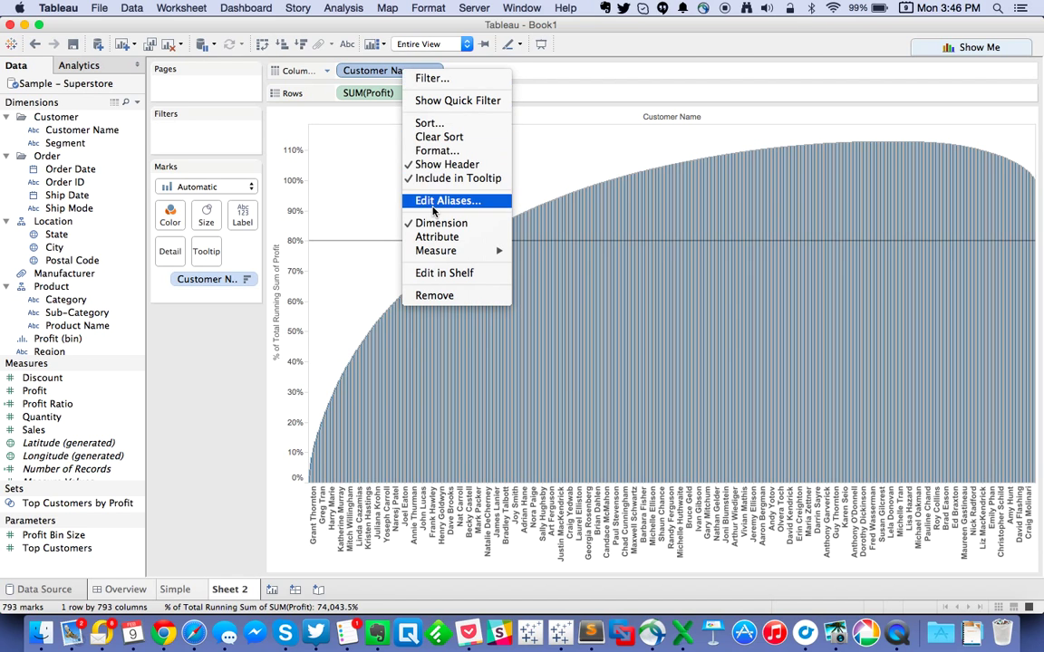
Step: Change the Customer Name pill on Columns to Measure > Count (Distinct)
mouse_move(455, 258)
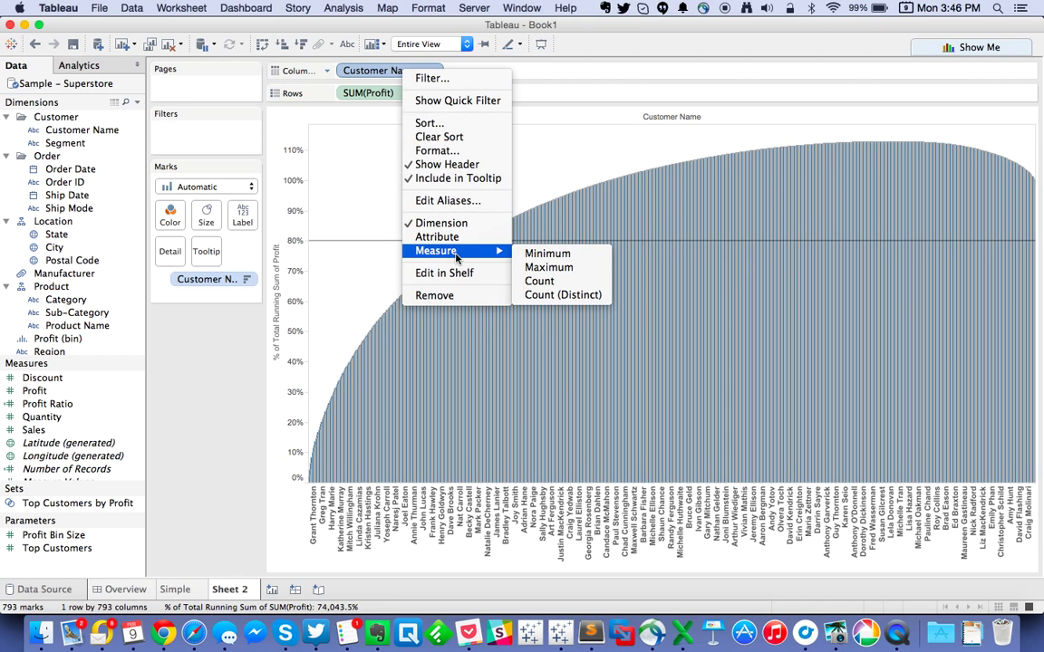
click(554, 296)
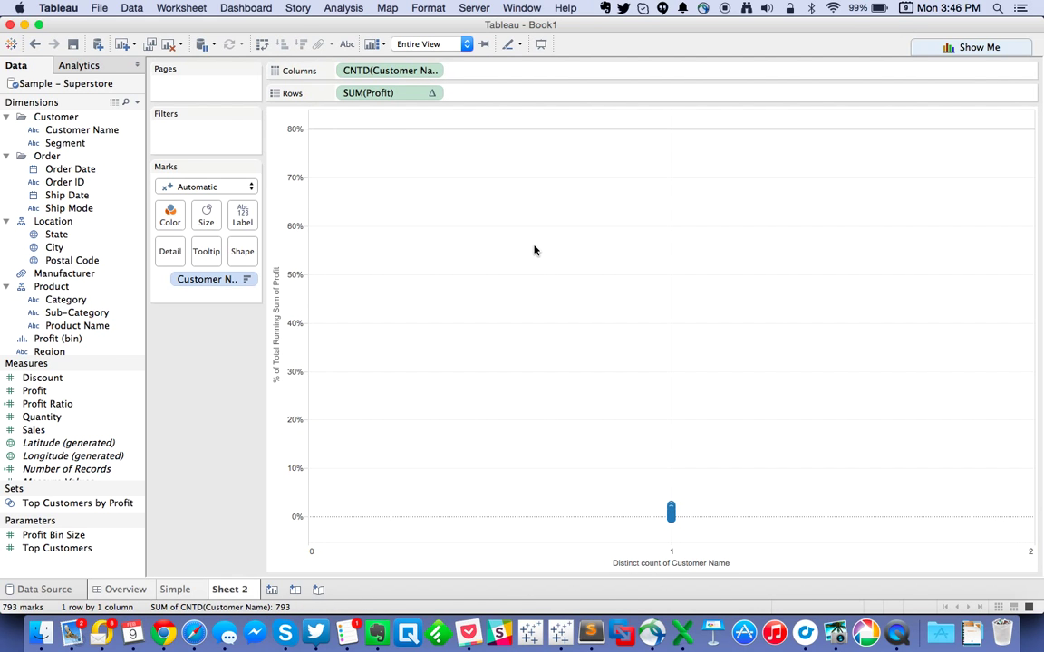
click(432, 71)
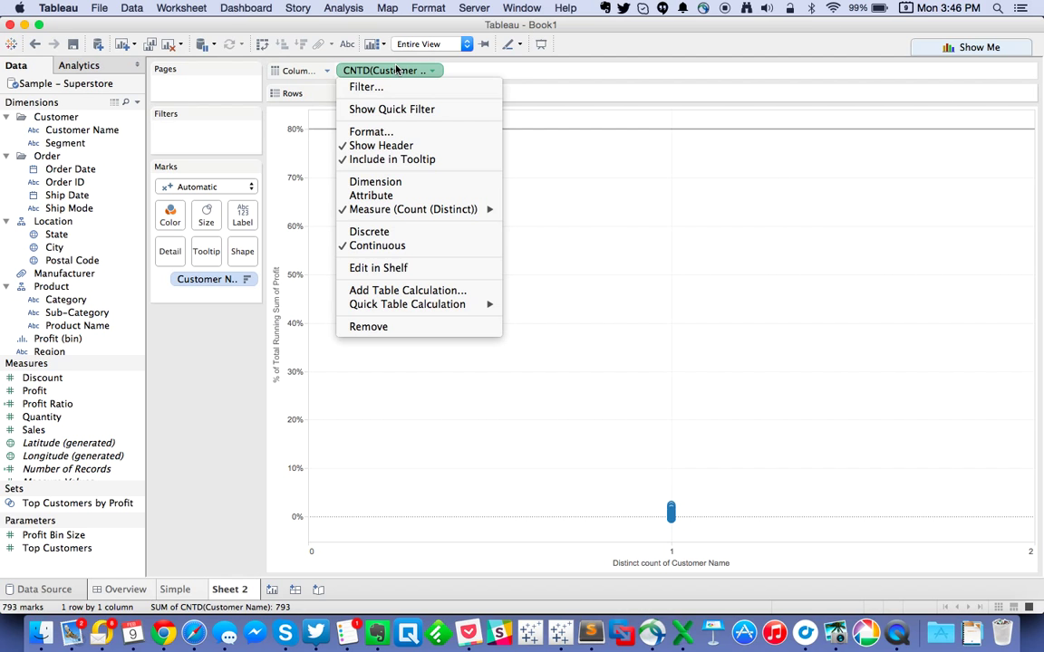
Step: Give CNTD(Customer Name) a Running Total with secondary Percent of Total along Customer Name
click(408, 290)
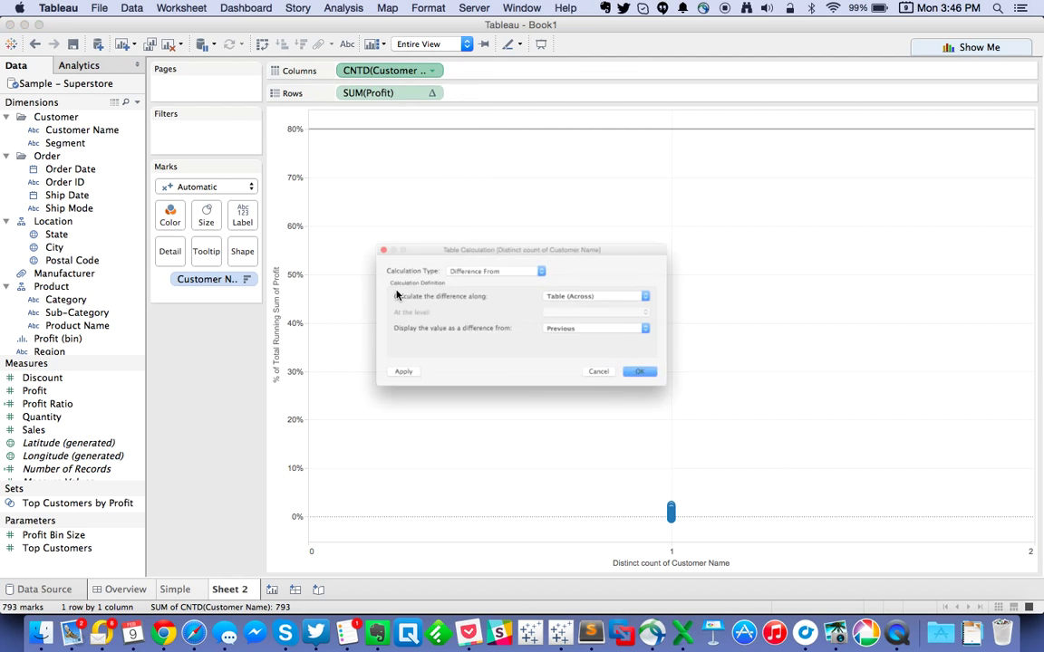
click(436, 254)
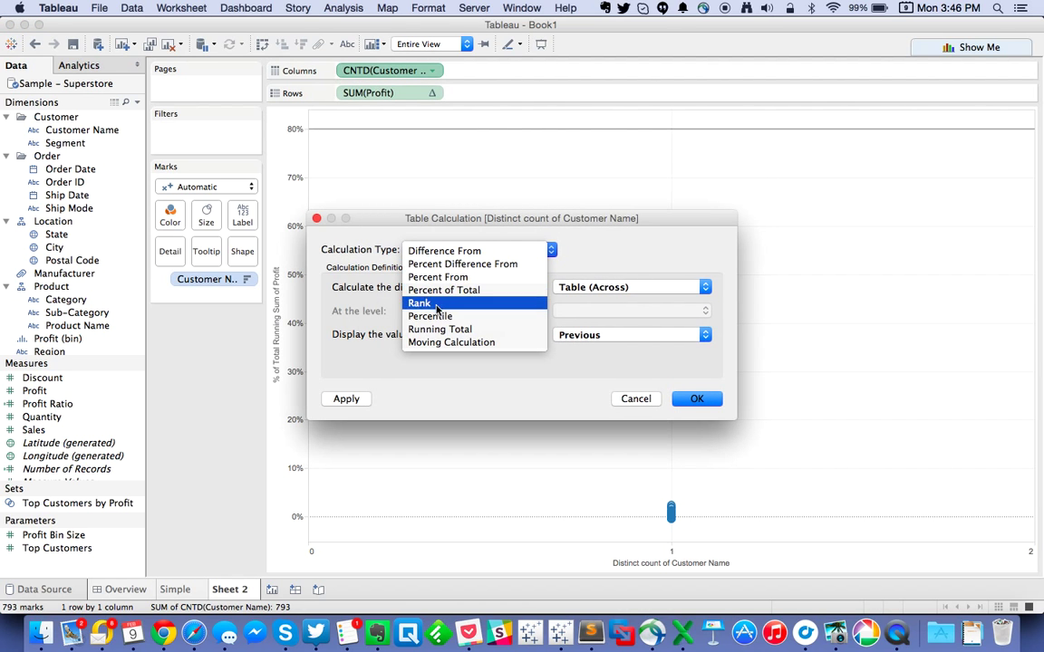
click(438, 332)
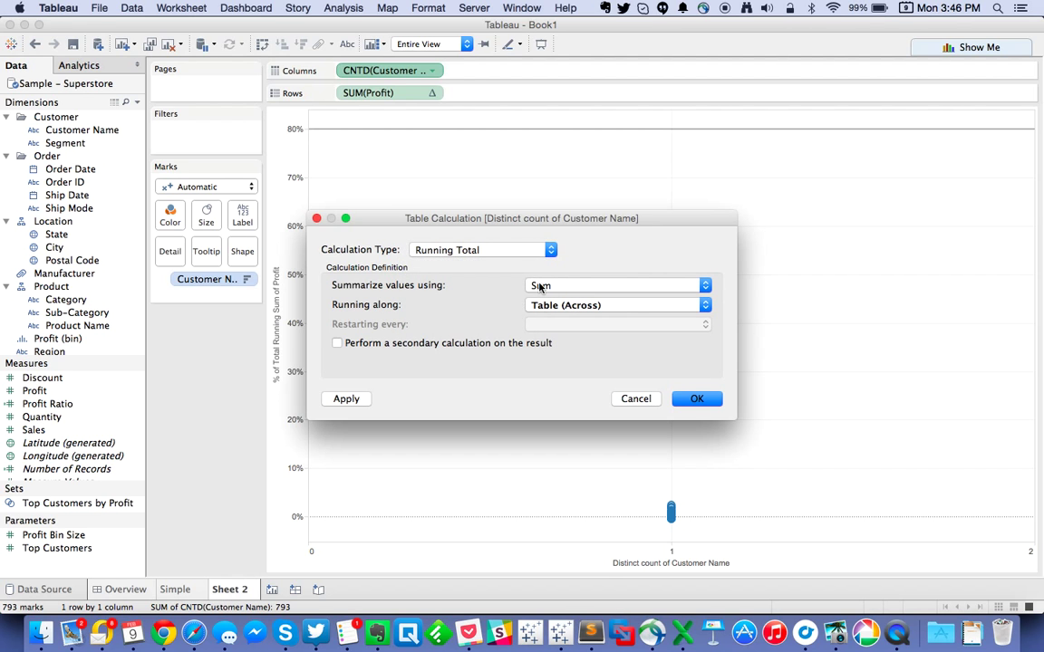
click(413, 344)
click(438, 399)
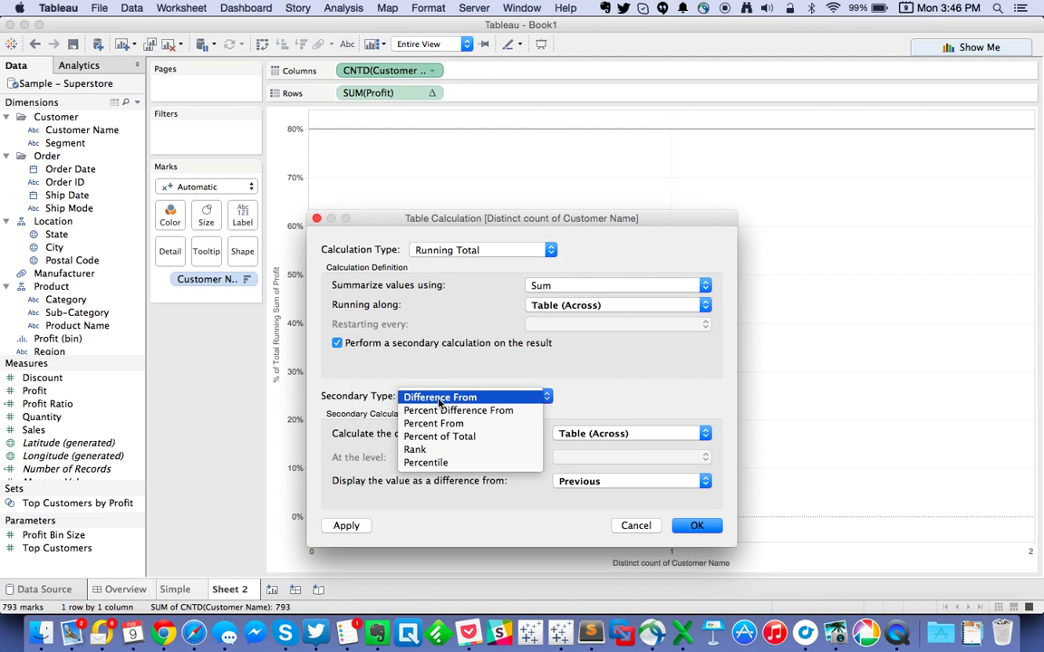
click(441, 438)
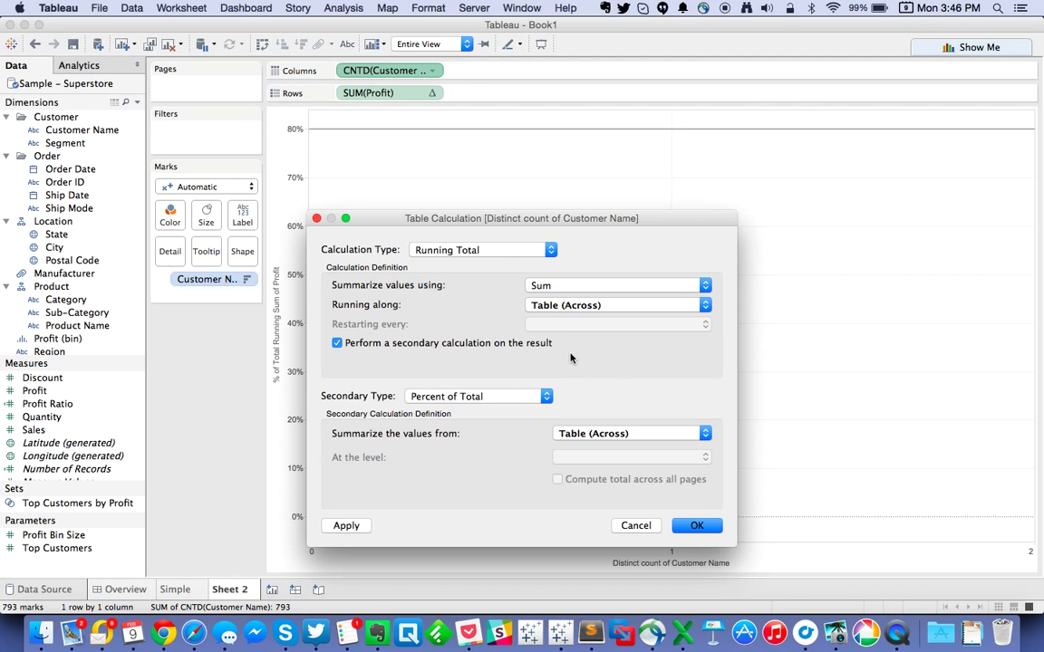
click(574, 311)
click(575, 332)
click(566, 433)
click(576, 487)
click(697, 526)
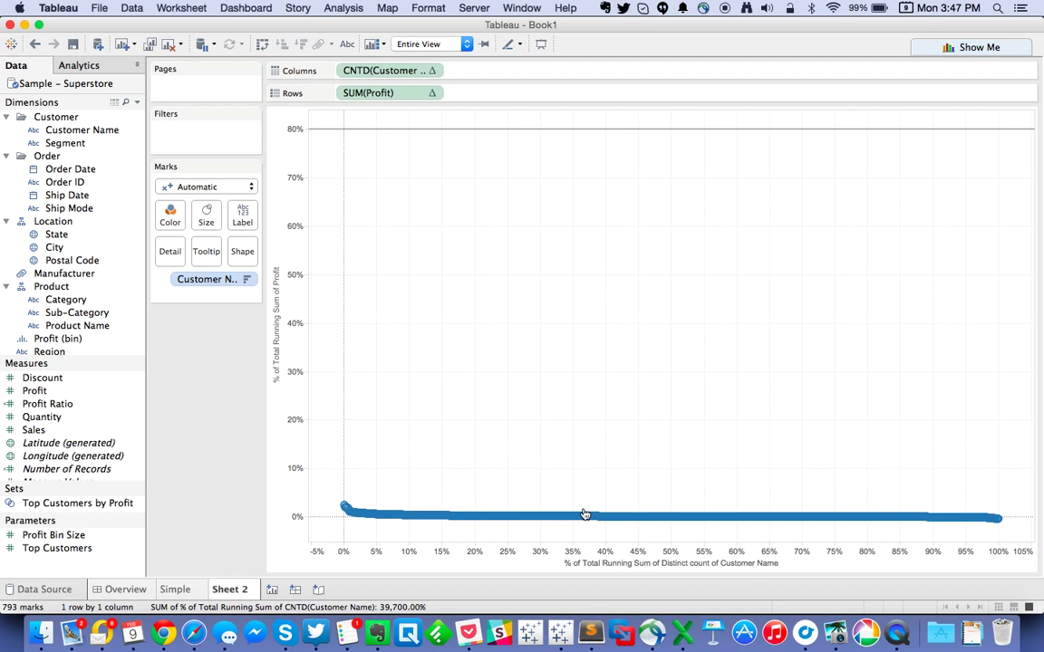
Step: Set the SUM(Profit) table calculation to compute using Customer Name
right_click(396, 96)
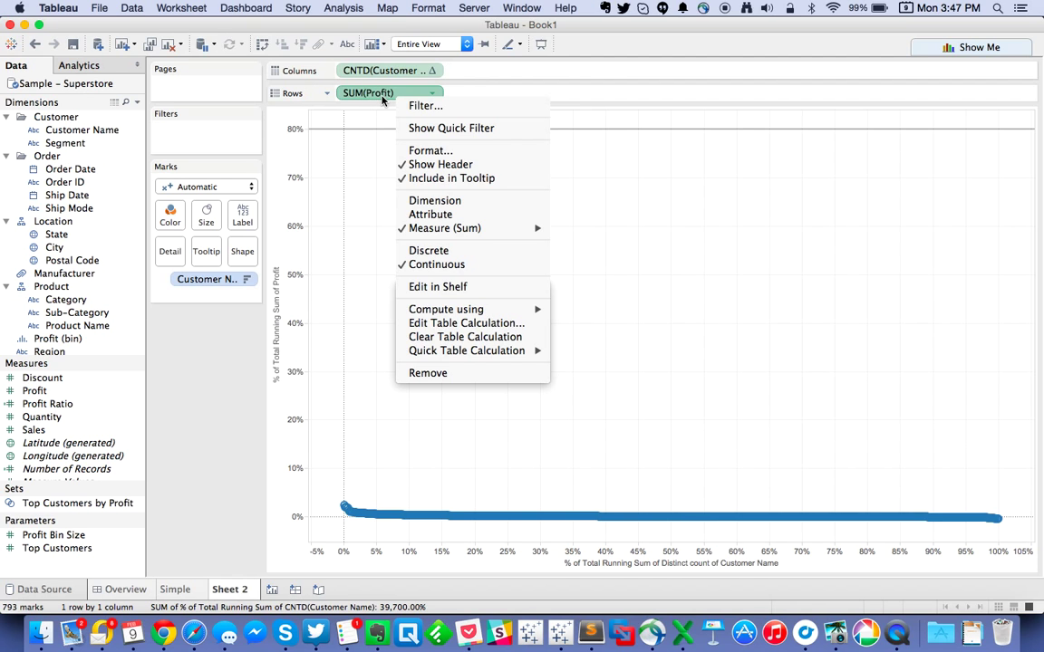
mouse_move(507, 309)
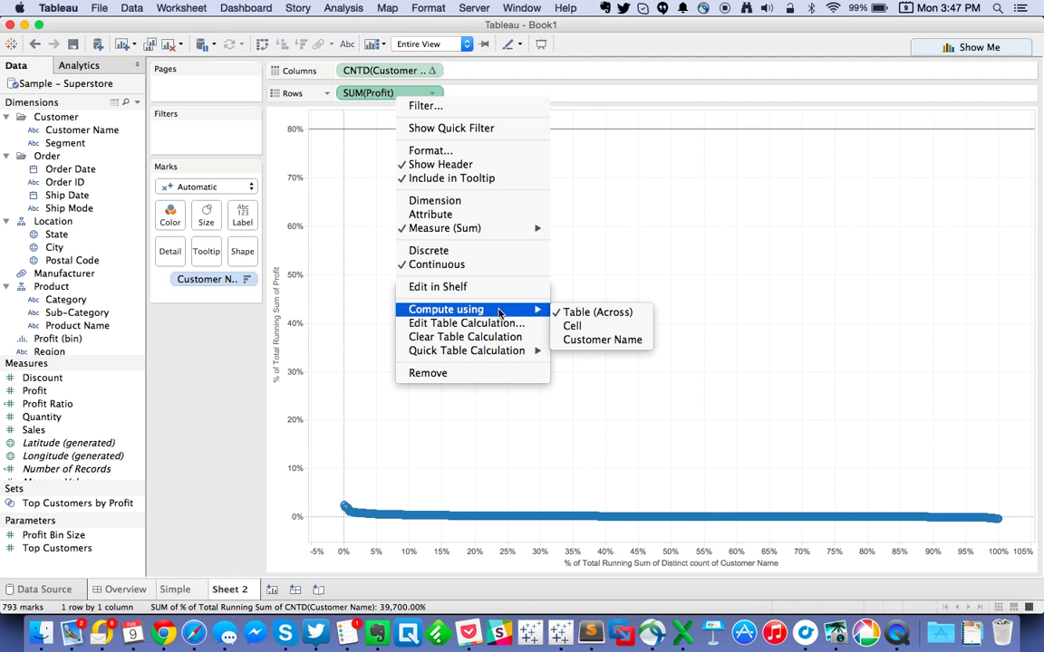
click(605, 342)
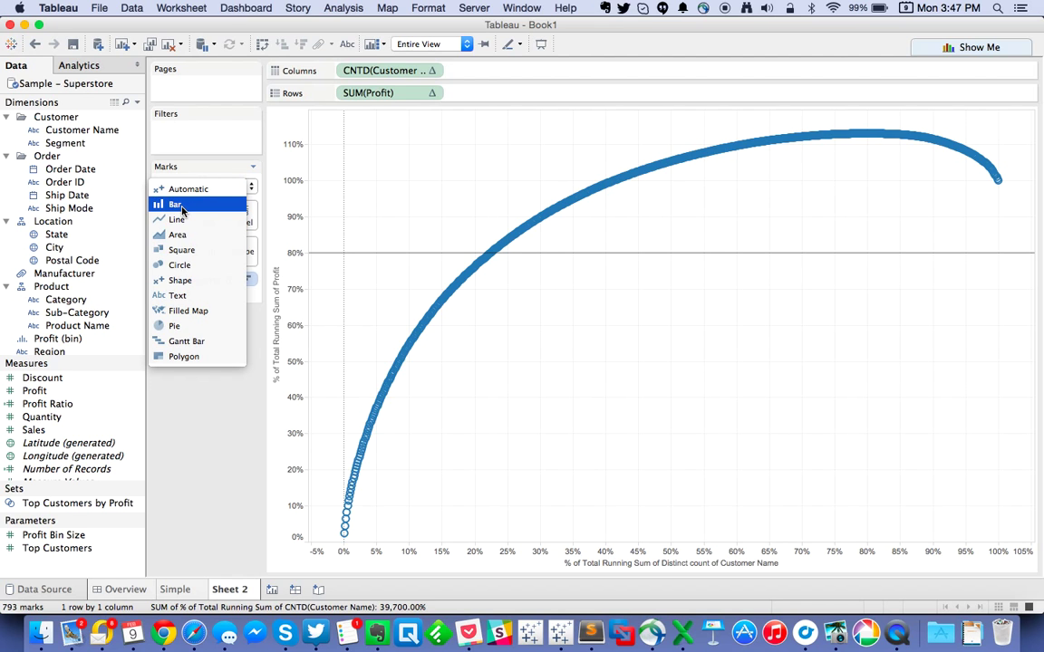
Step: Switch the marks to Bar and colour them by the running CNTD(Customer Name) percentage
click(179, 205)
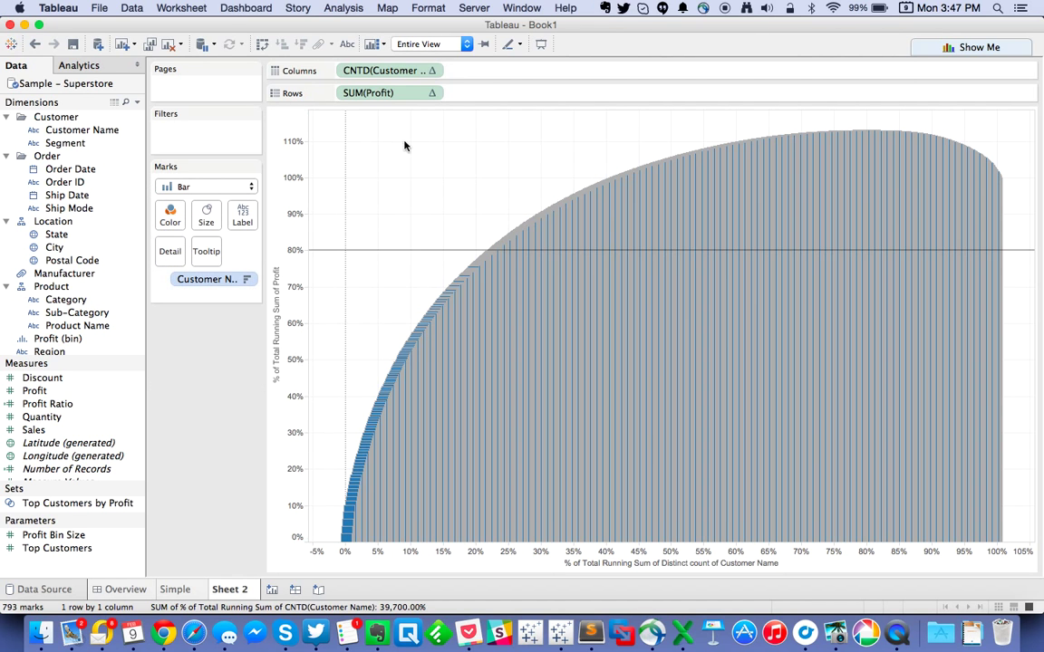
mouse_move(383, 77)
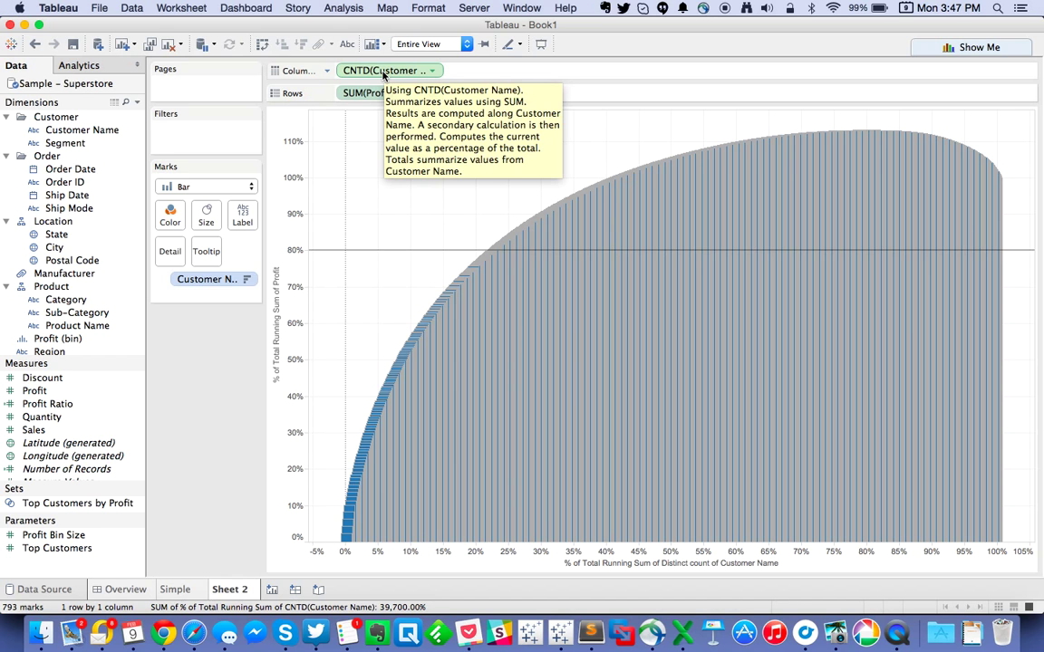
drag(384, 76, 170, 222)
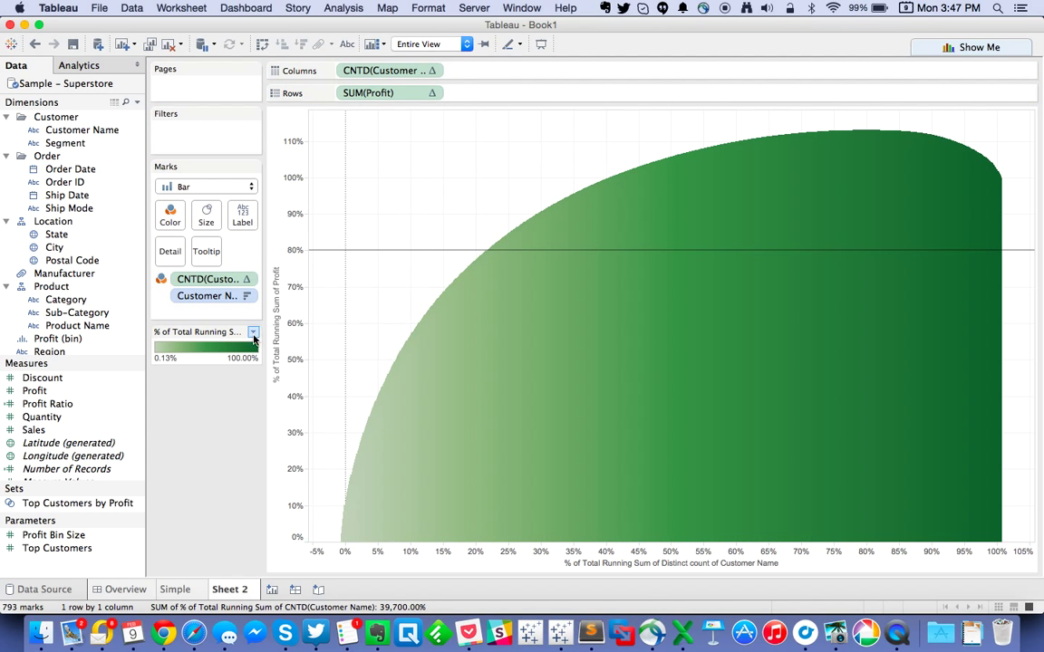
double_click(207, 362)
click(419, 247)
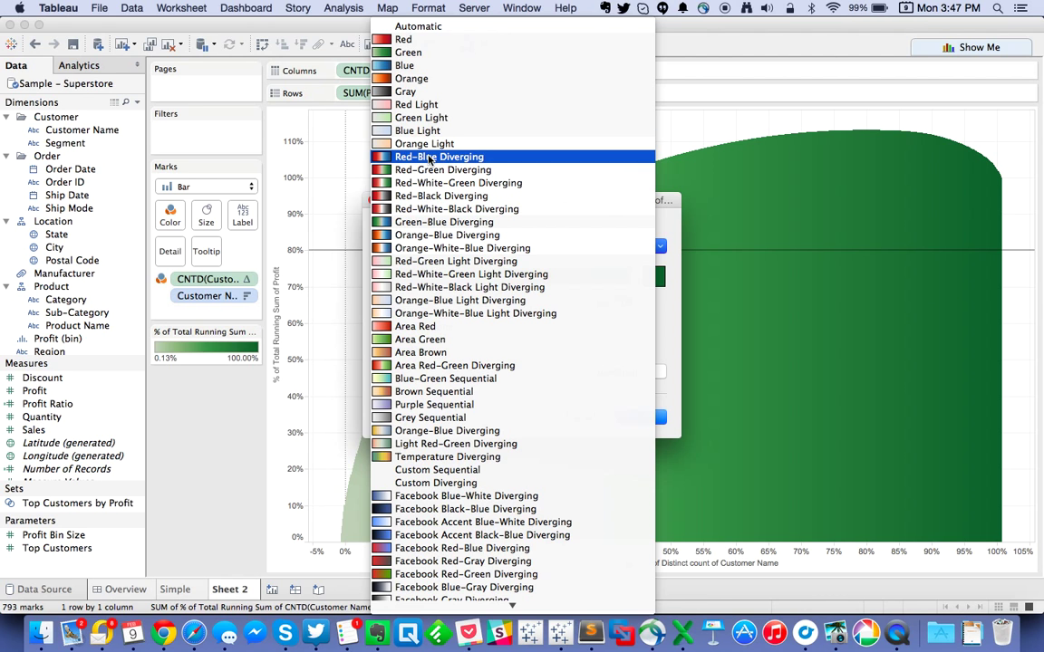
Step: Apply the Orange-Blue Diverging palette to the bars with a custom center of 0.8
click(429, 237)
click(608, 372)
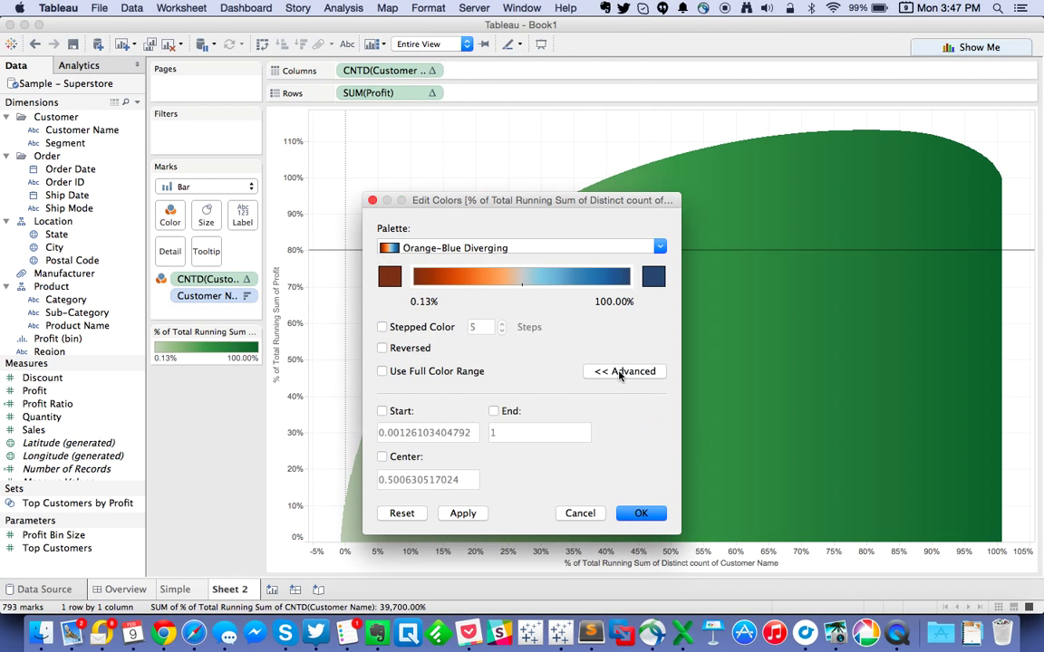
click(381, 457)
click(400, 478)
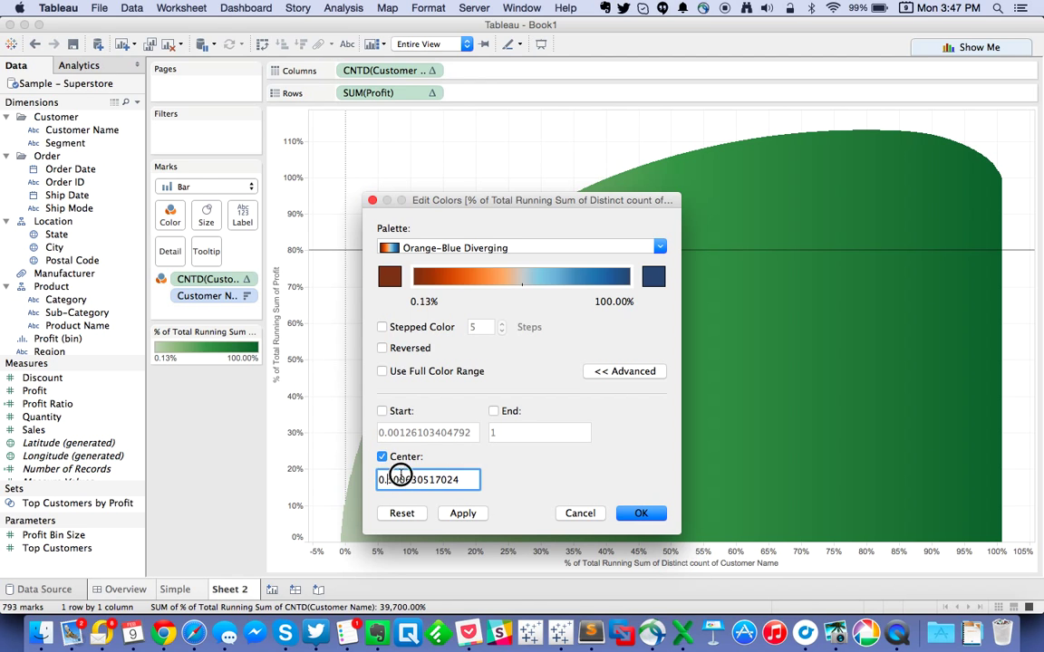
text(0.8)
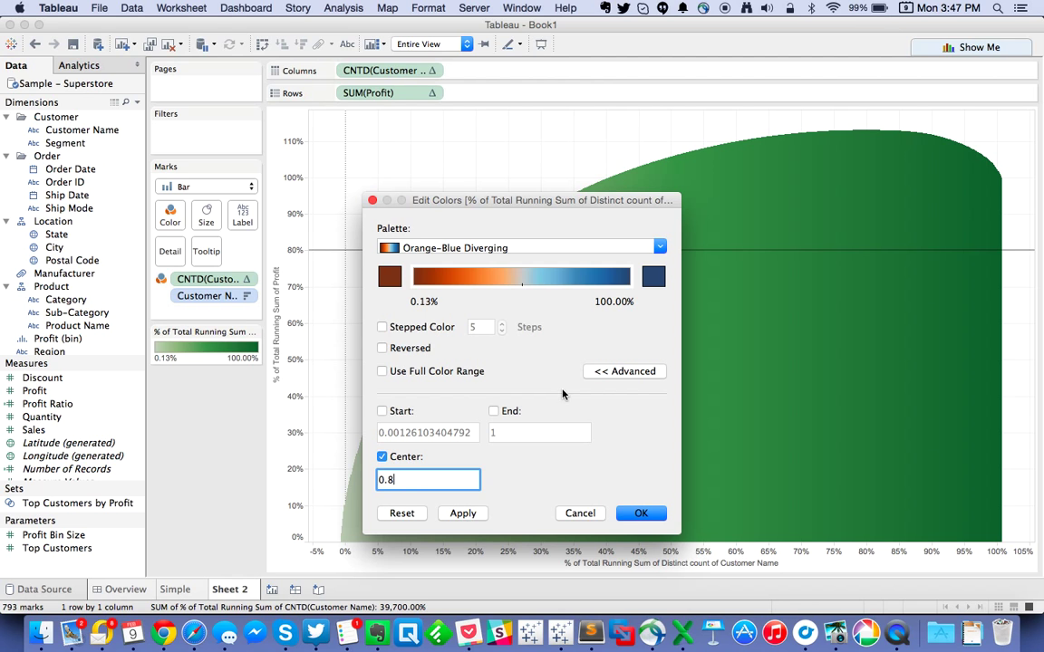
click(632, 516)
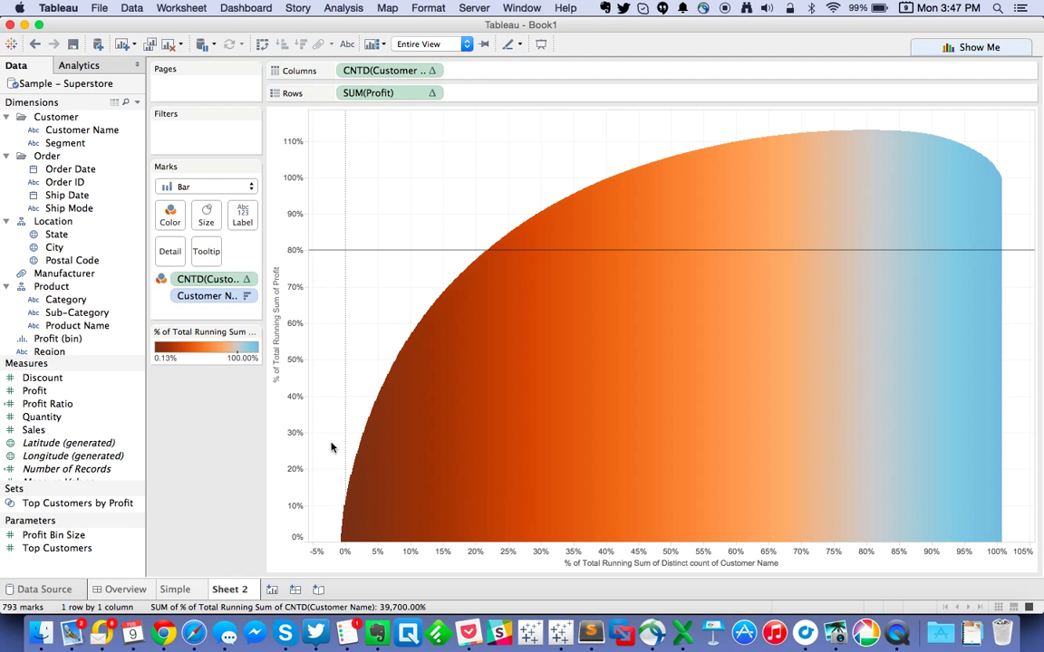
Step: Change the colour gradient's center from 0.8 to 0.2
double_click(201, 347)
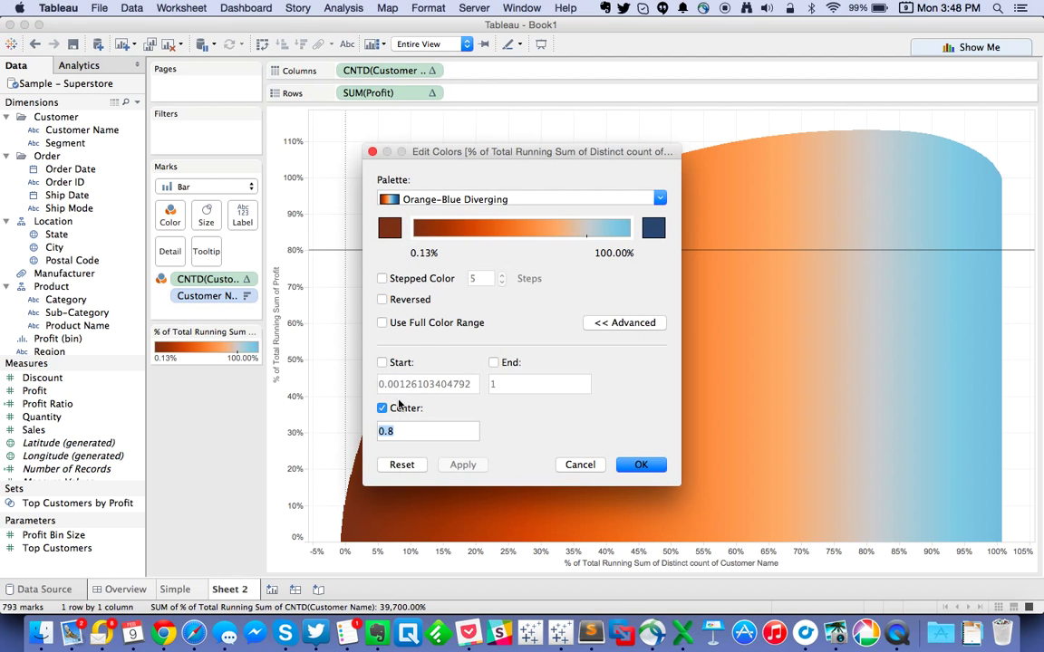
click(404, 432)
key(BackSpace)
text(2)
click(643, 464)
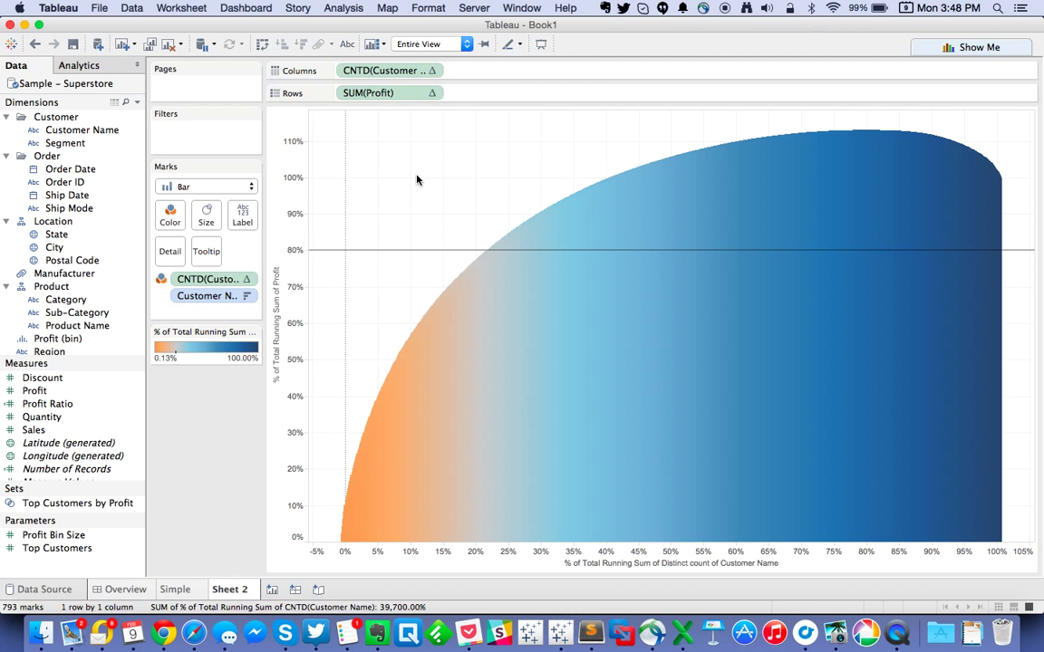
Step: Add a constant reference line at 0.2 on the % of customers axis, with label set to None
right_click(433, 567)
click(462, 543)
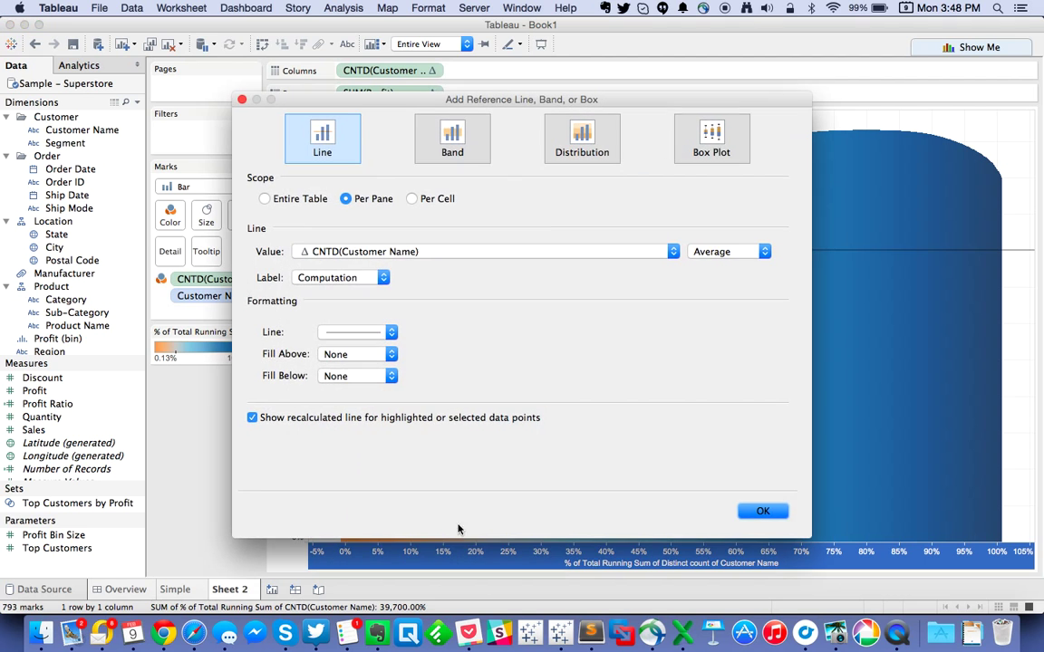
click(698, 253)
click(706, 214)
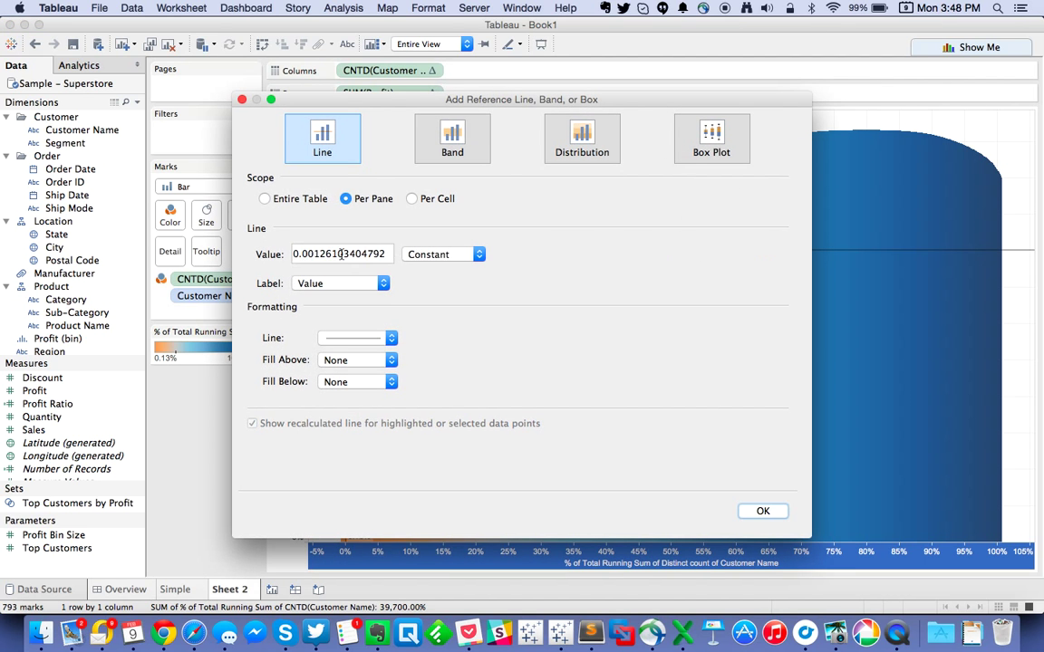
double_click(303, 255)
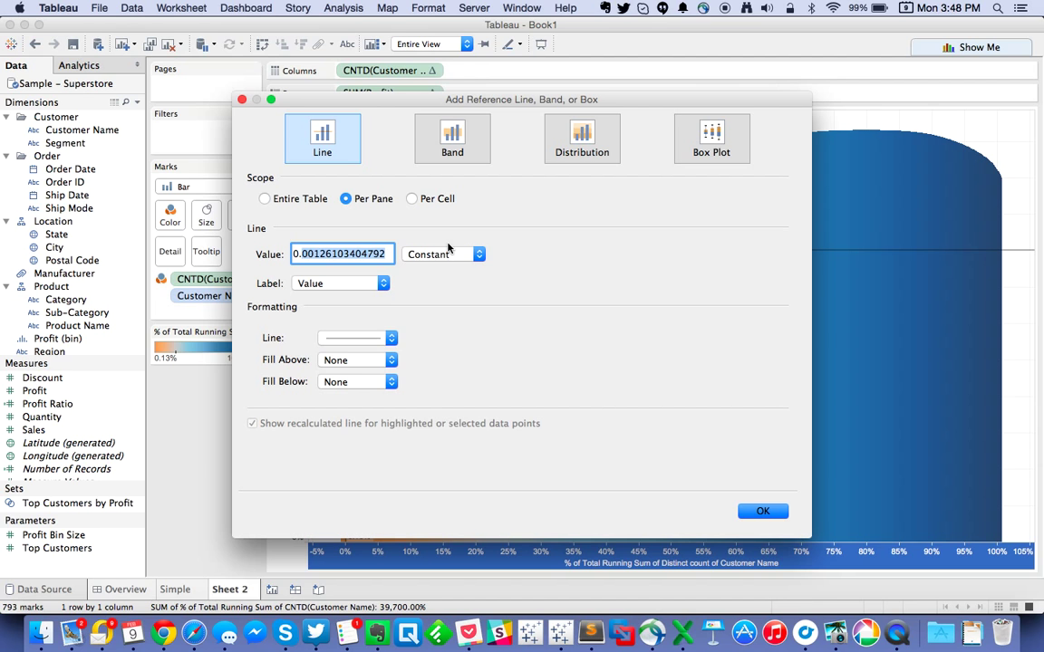
text(0.2)
click(347, 285)
click(338, 271)
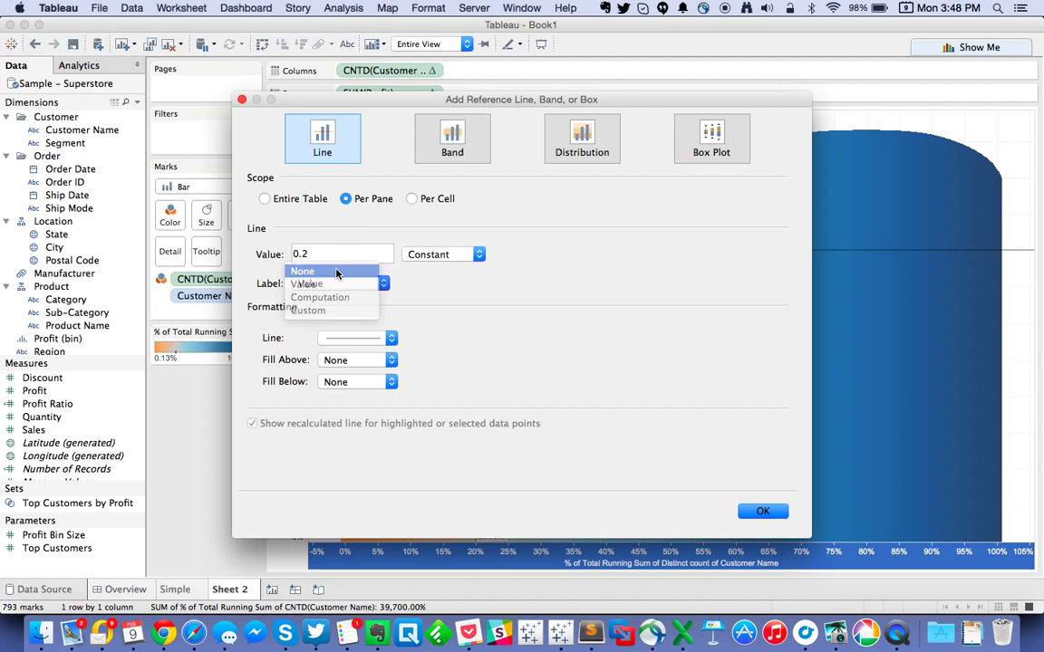
click(761, 512)
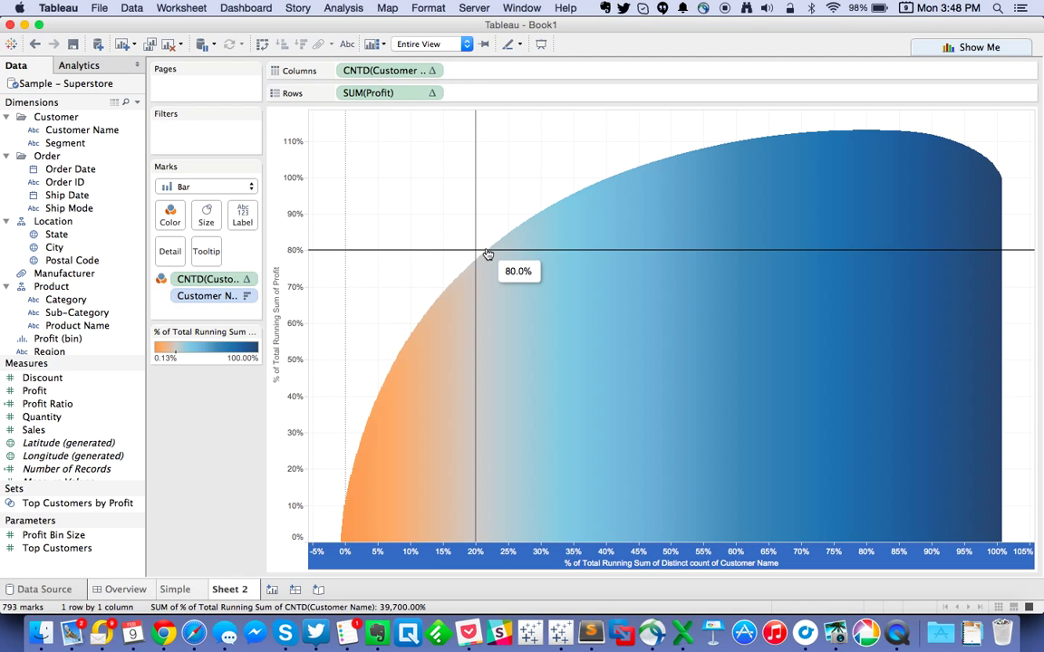
Step: Rename the Sheet 2 worksheet tab to 'Intermediate'
mouse_move(490, 257)
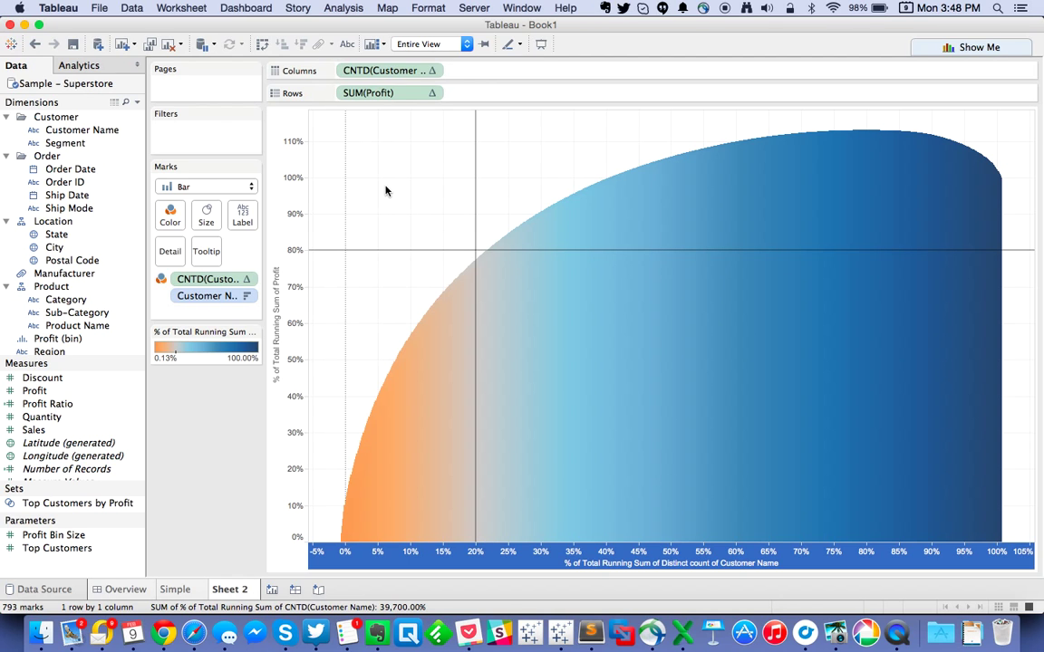
double_click(230, 590)
text(Intermediate)
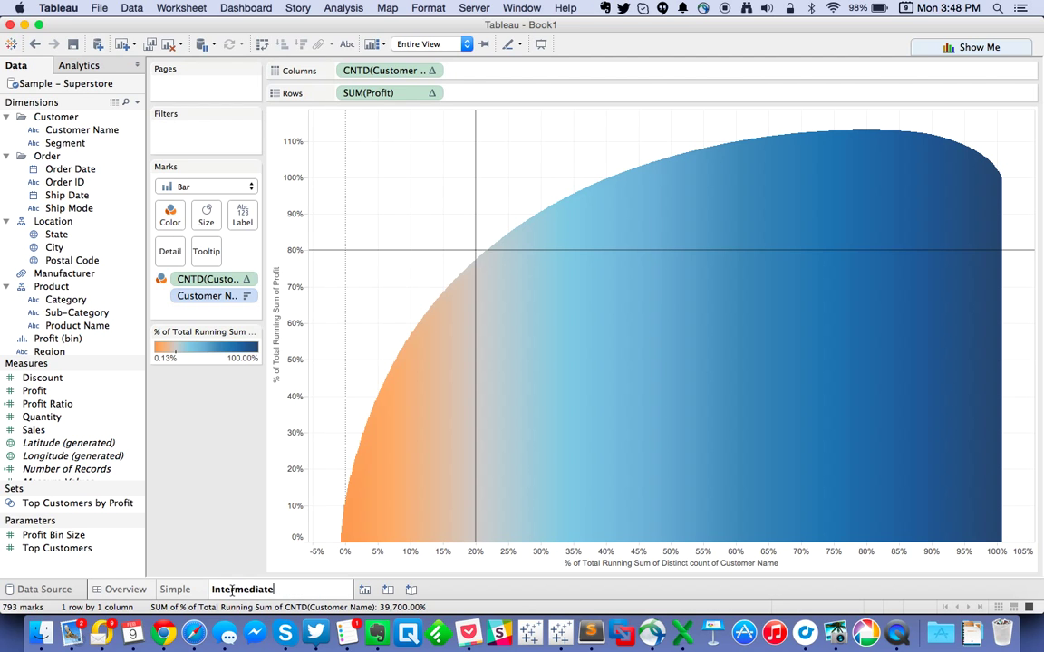
key(Return)
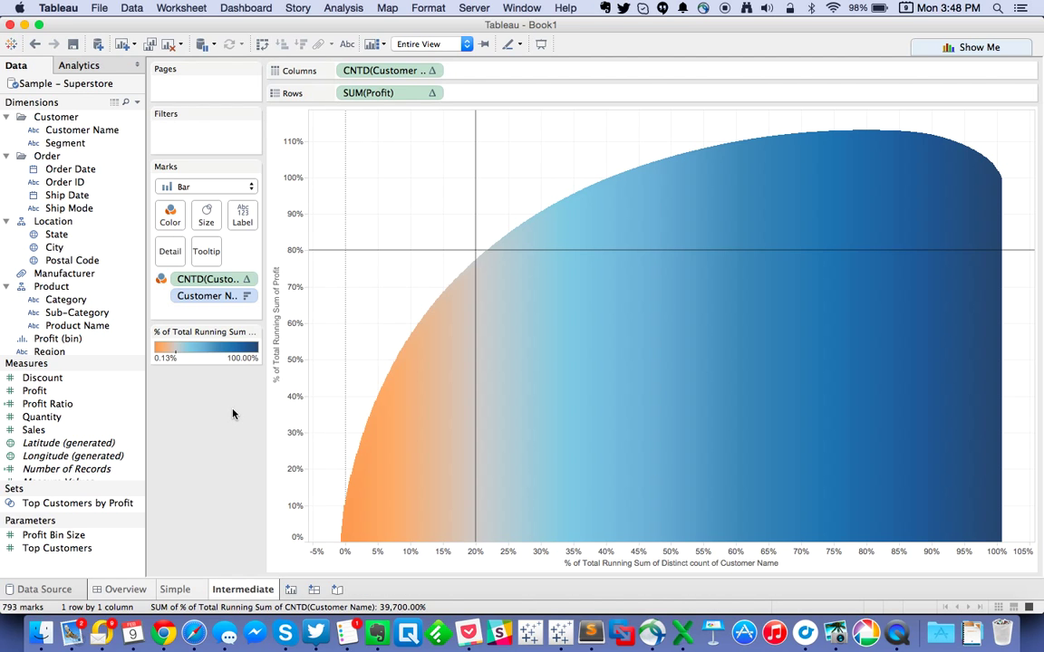